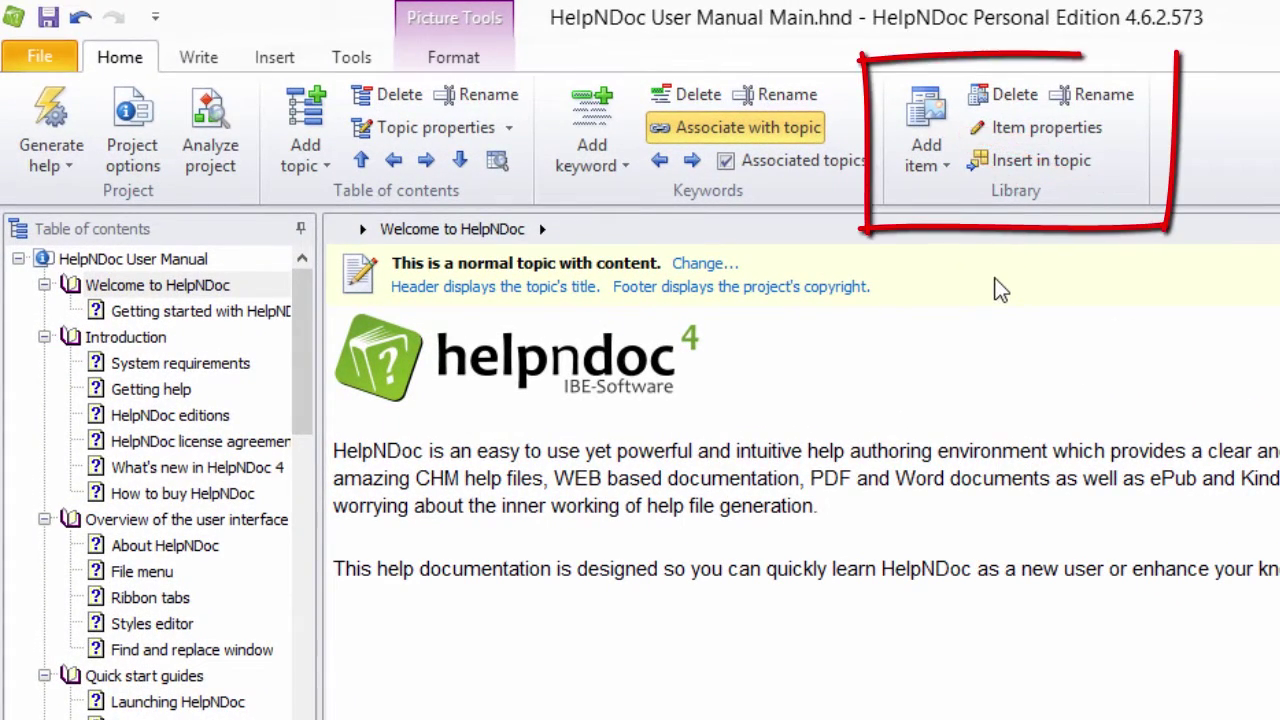
- Start adding an image map from the Add item menu, then cancel it
{"action": "left_click", "coordinate": [930, 118]}
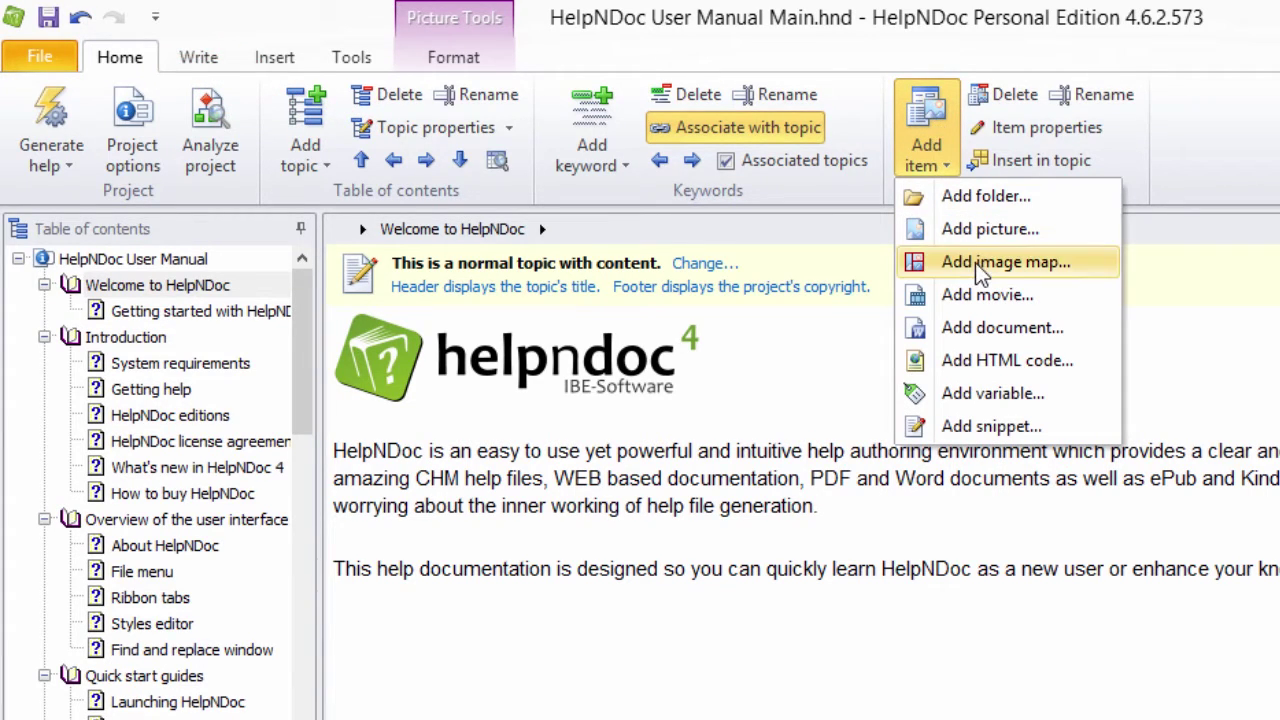
{"action": "left_click", "coordinate": [1011, 261]}
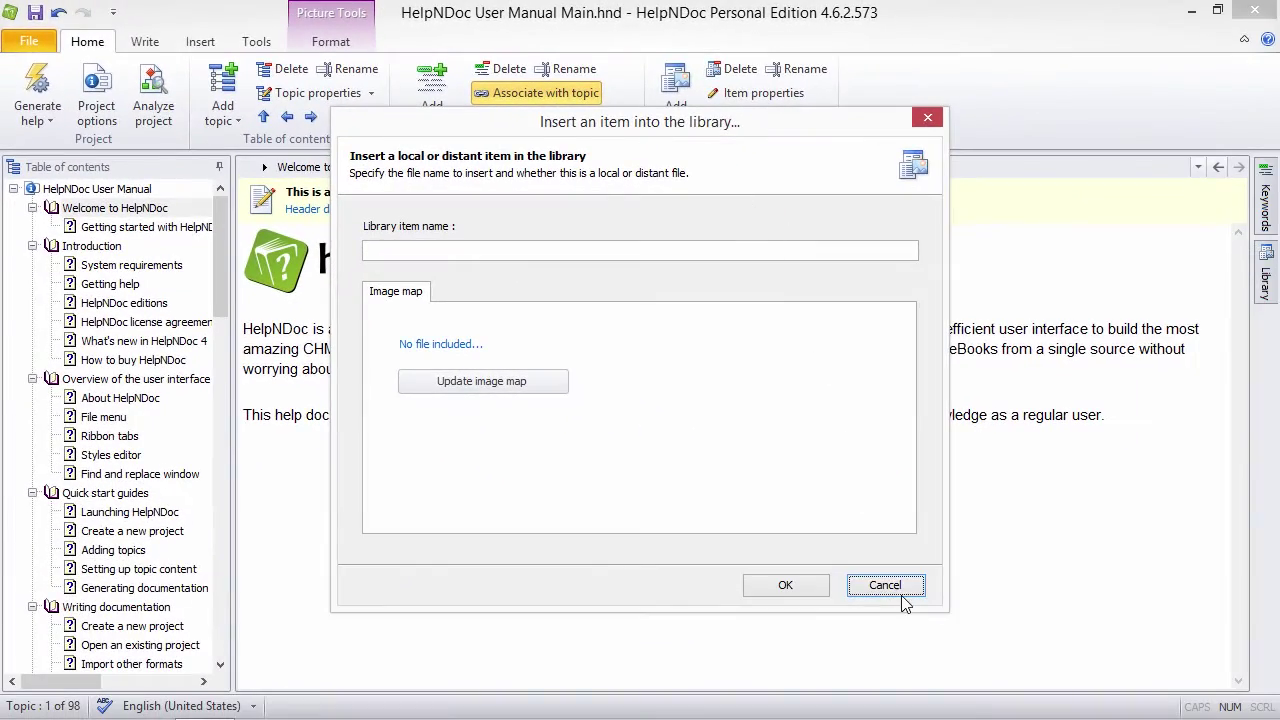
{"action": "left_click", "coordinate": [897, 590]}
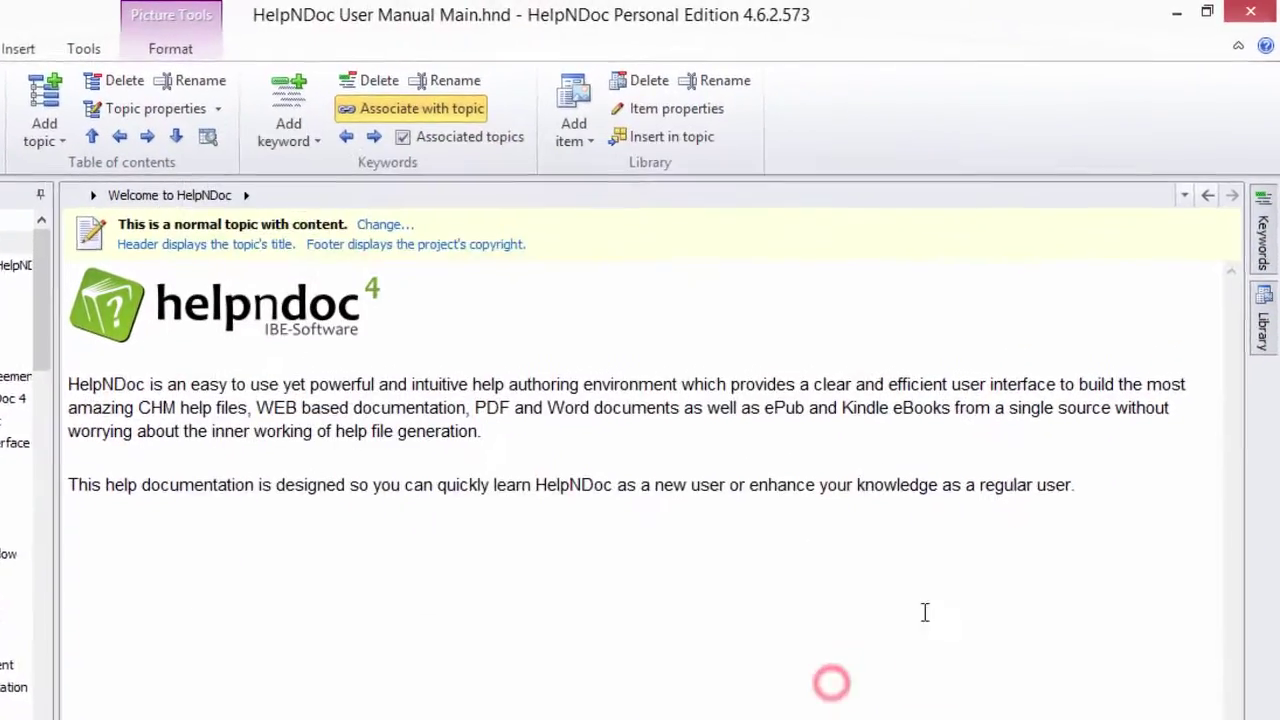
- Show the Library pane and start a new image map item from its context menu
{"action": "left_click", "coordinate": [1262, 345]}
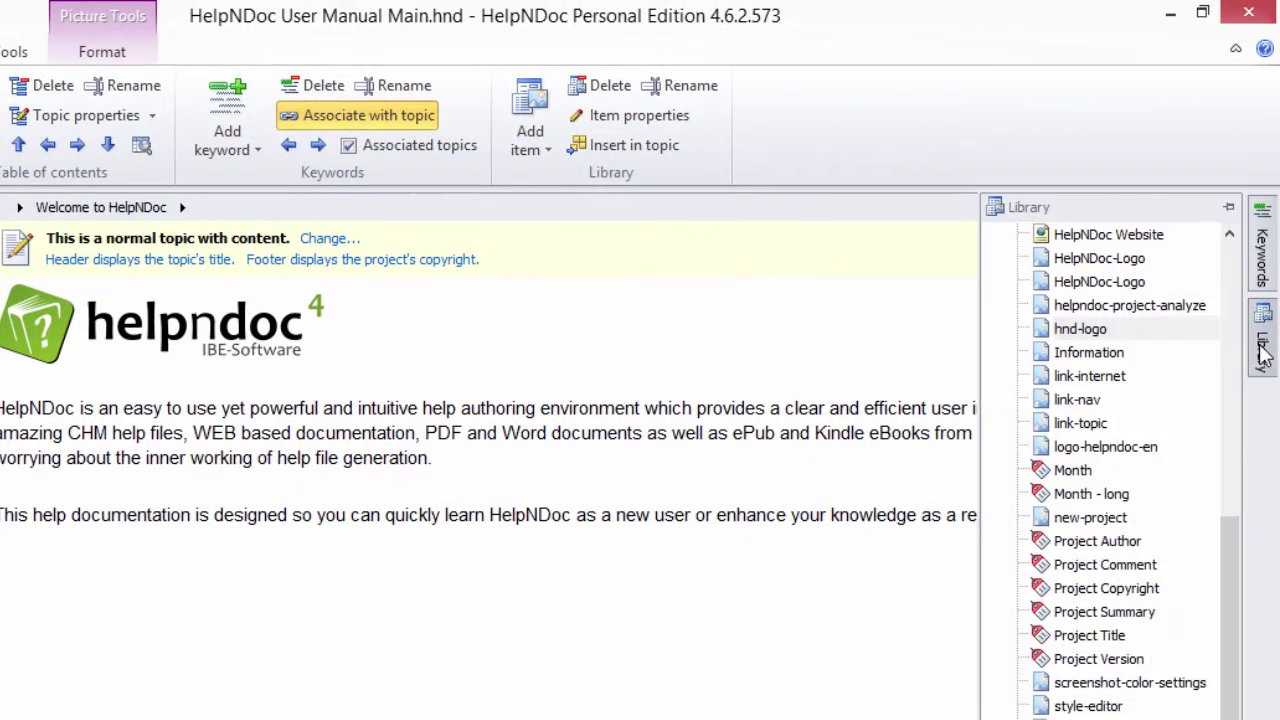
{"action": "right_click", "coordinate": [1171, 354]}
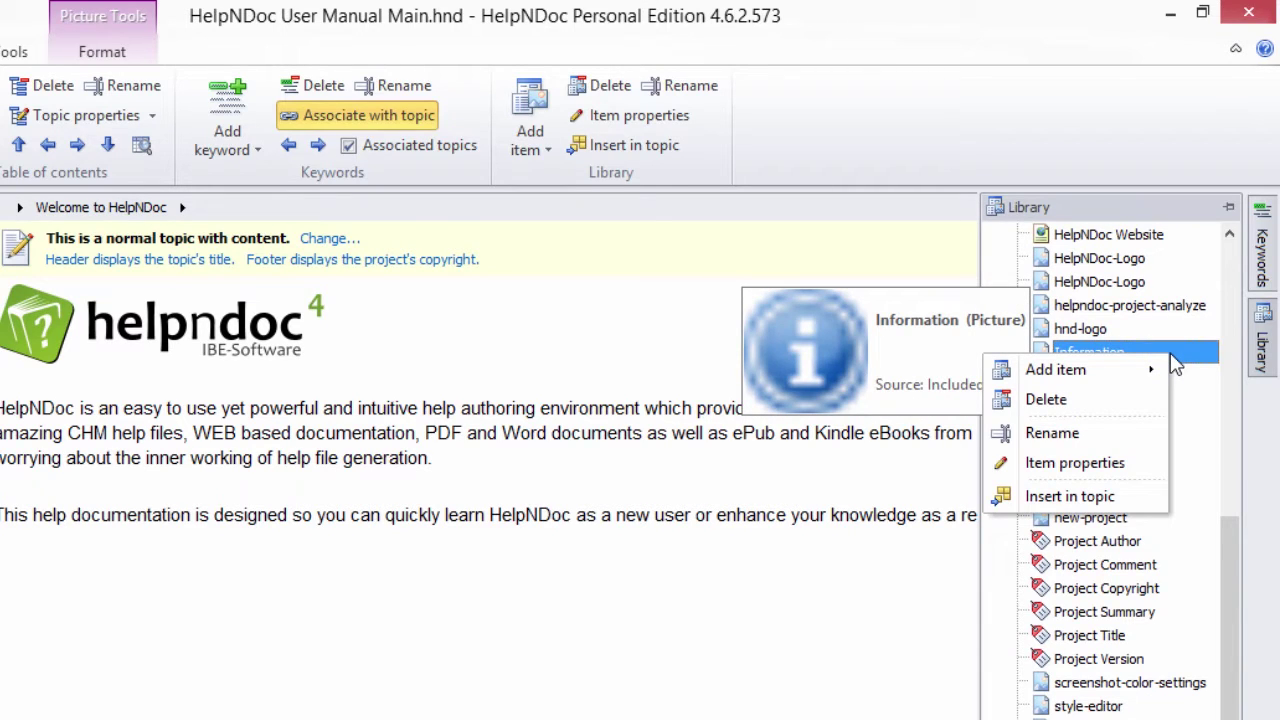
{"action": "mouse_move", "coordinate": [1062, 370]}
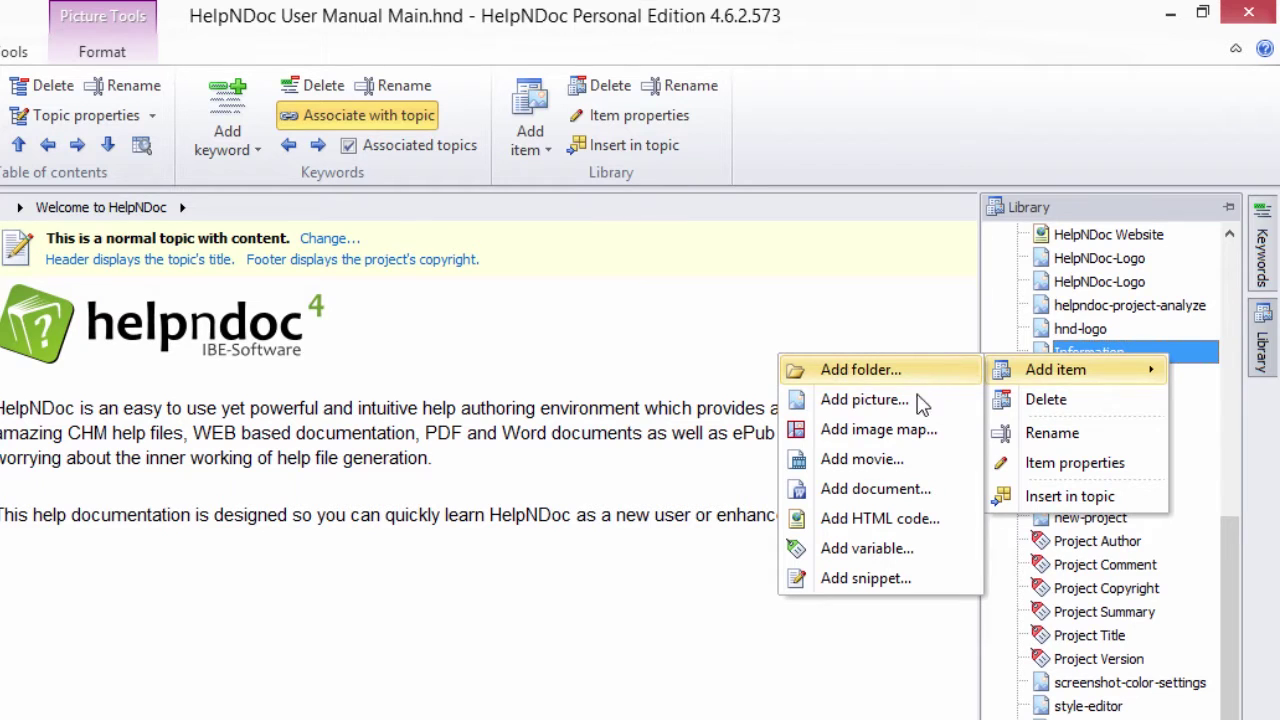
{"action": "left_click", "coordinate": [905, 430]}
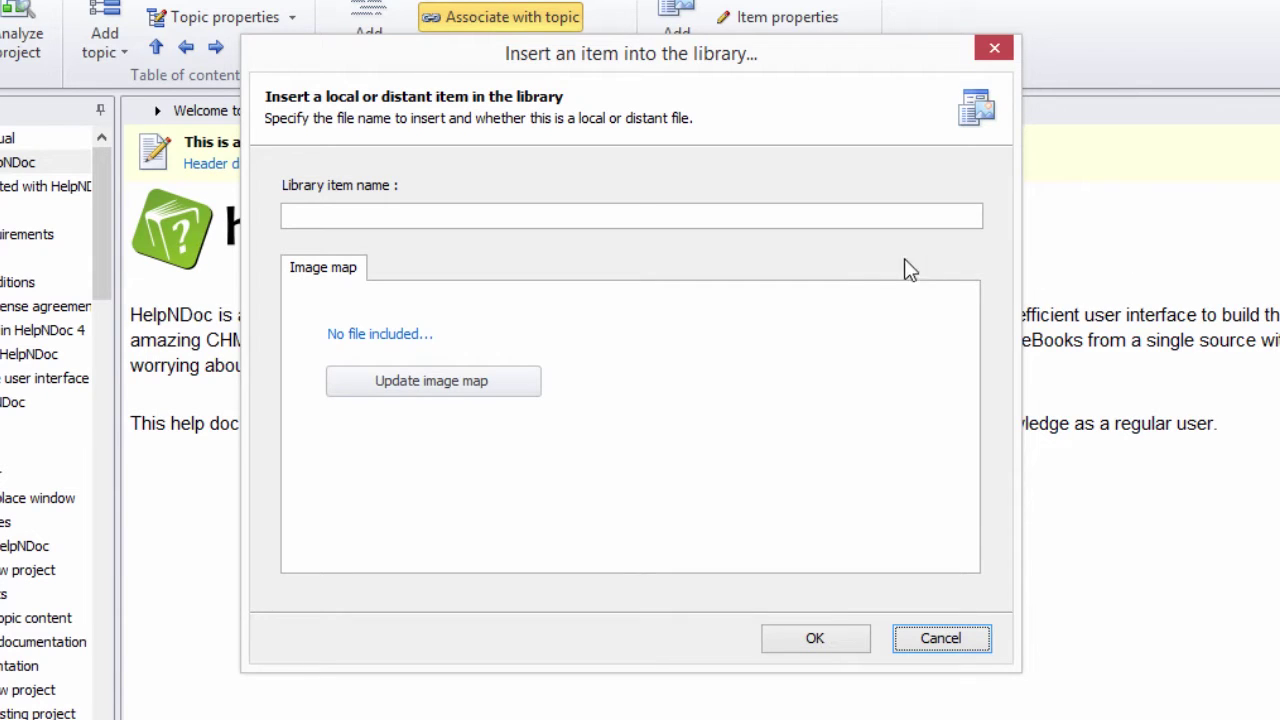
- Enter 'Demo Image Map' as the library item name
{"action": "left_click", "coordinate": [751, 216]}
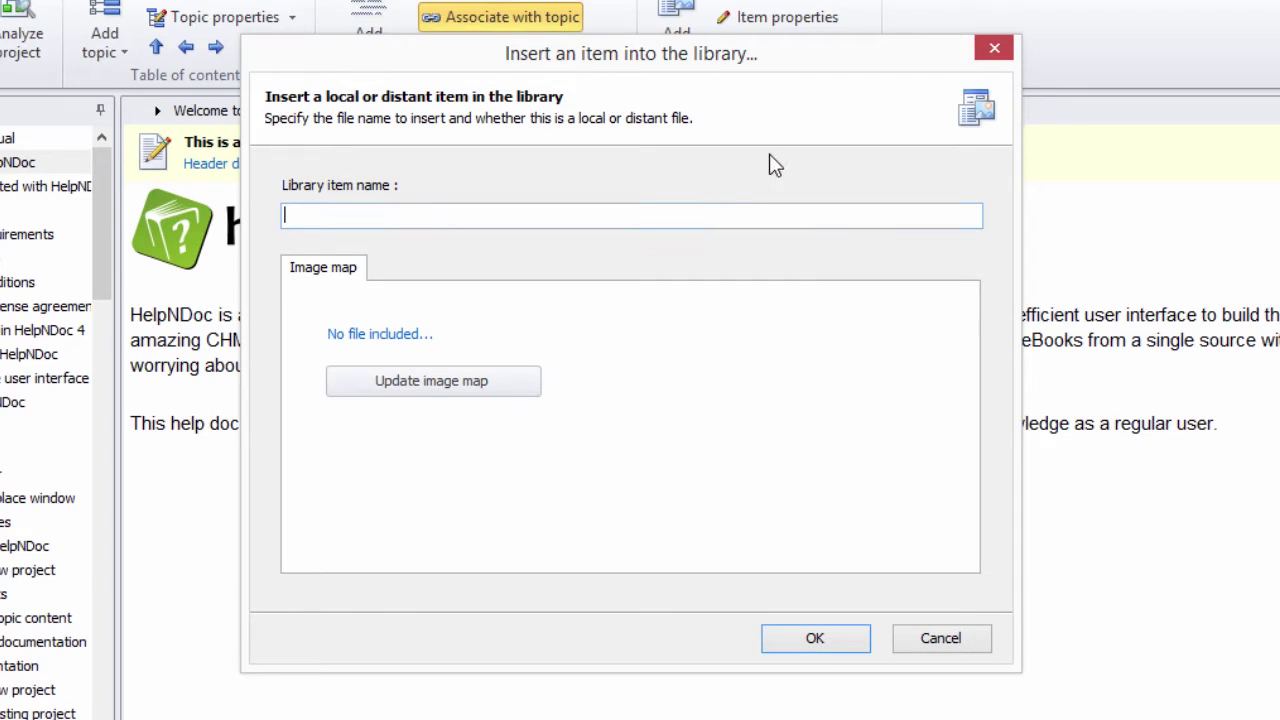
{"action": "type", "text": "Demo "}
{"action": "type", "text": "Image Map"}
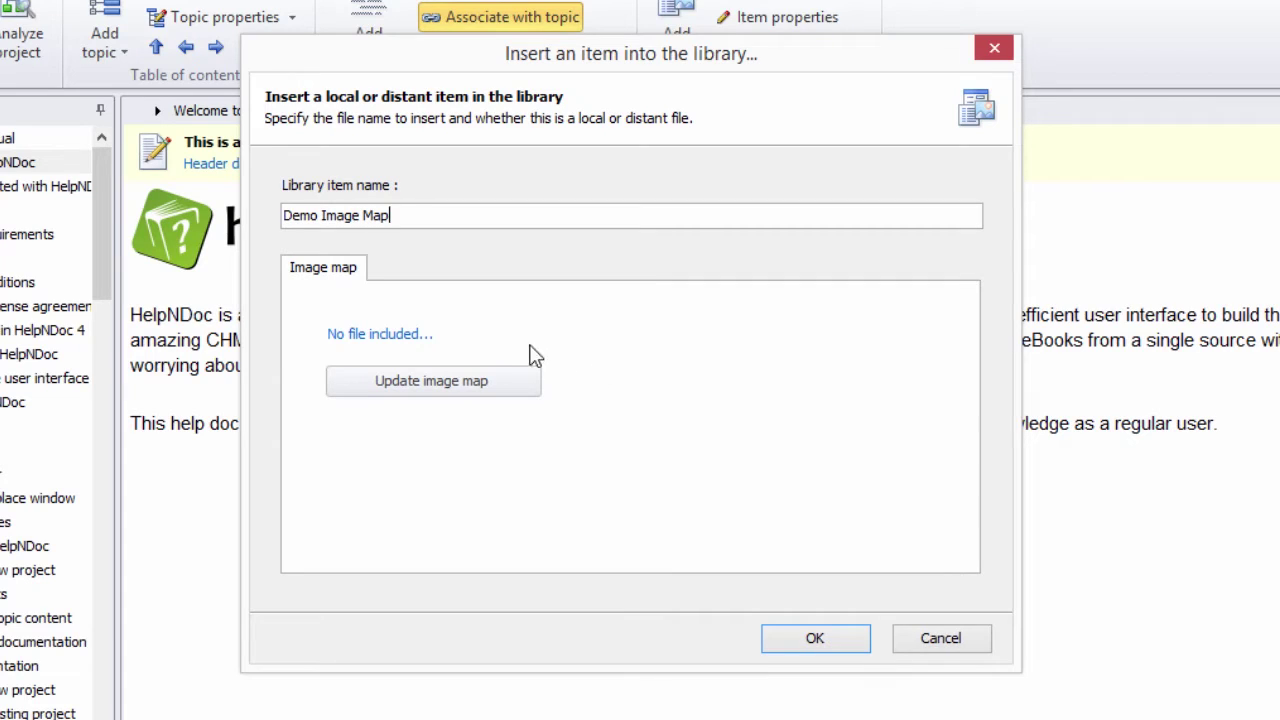
- Include multiple-documentation-formats.png from Pictures as the Demo Image Map picture
{"action": "left_click", "coordinate": [400, 340]}
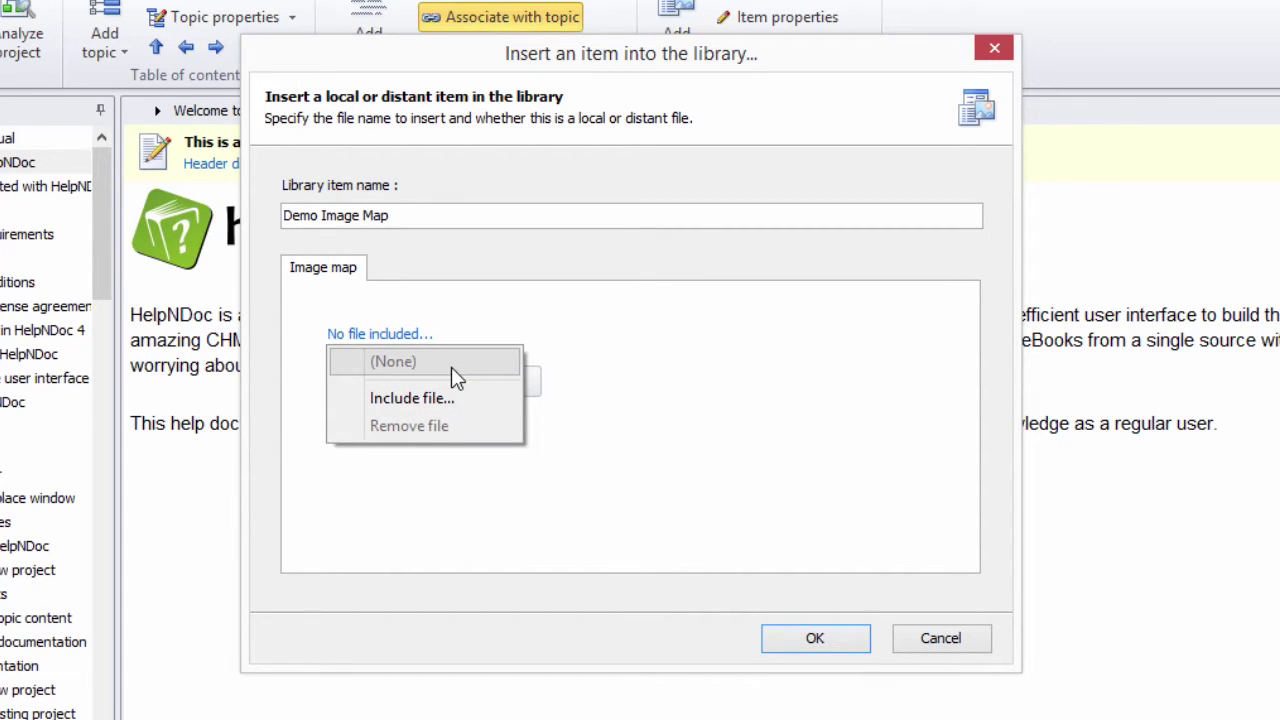
{"action": "left_click", "coordinate": [487, 405]}
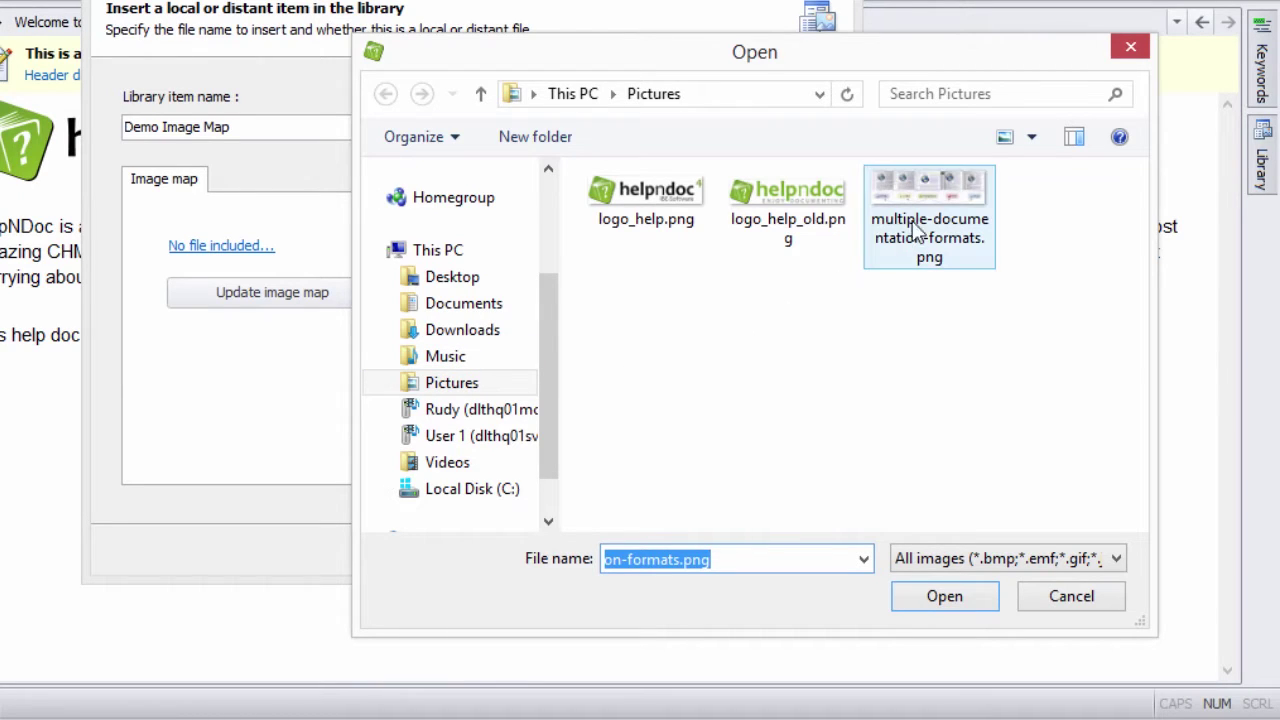
{"action": "left_click", "coordinate": [932, 196]}
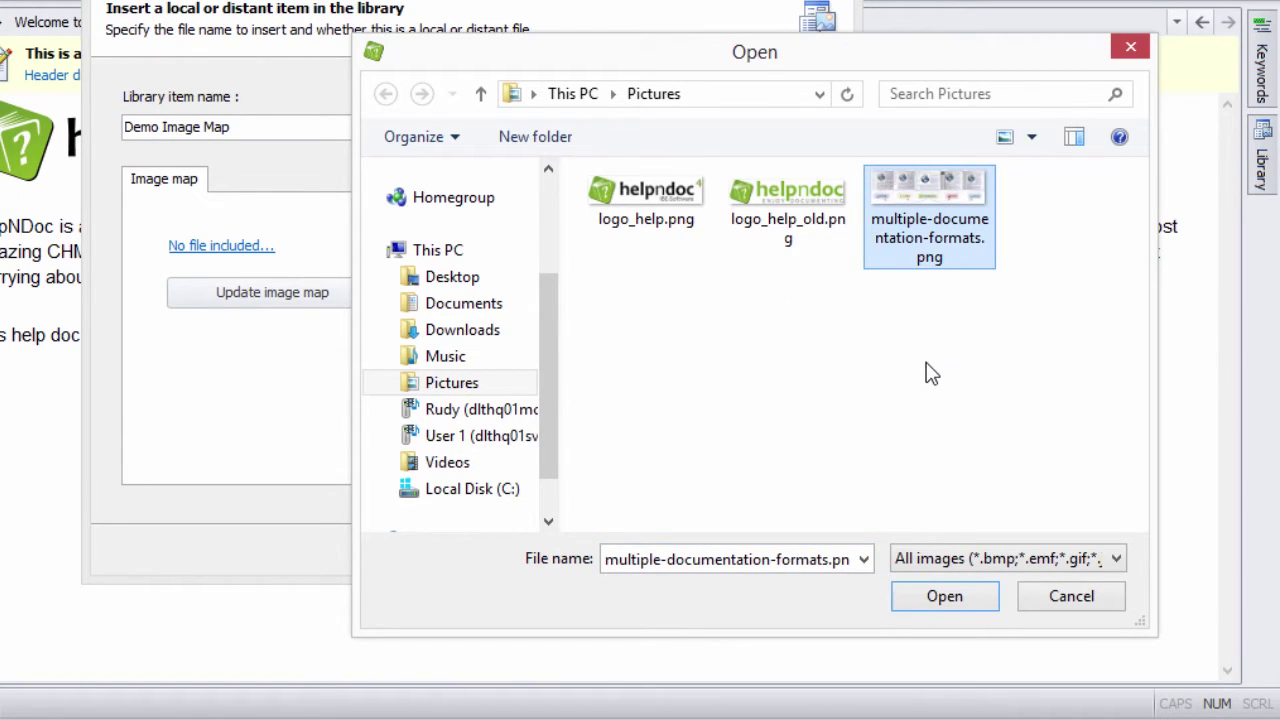
{"action": "left_click", "coordinate": [944, 596]}
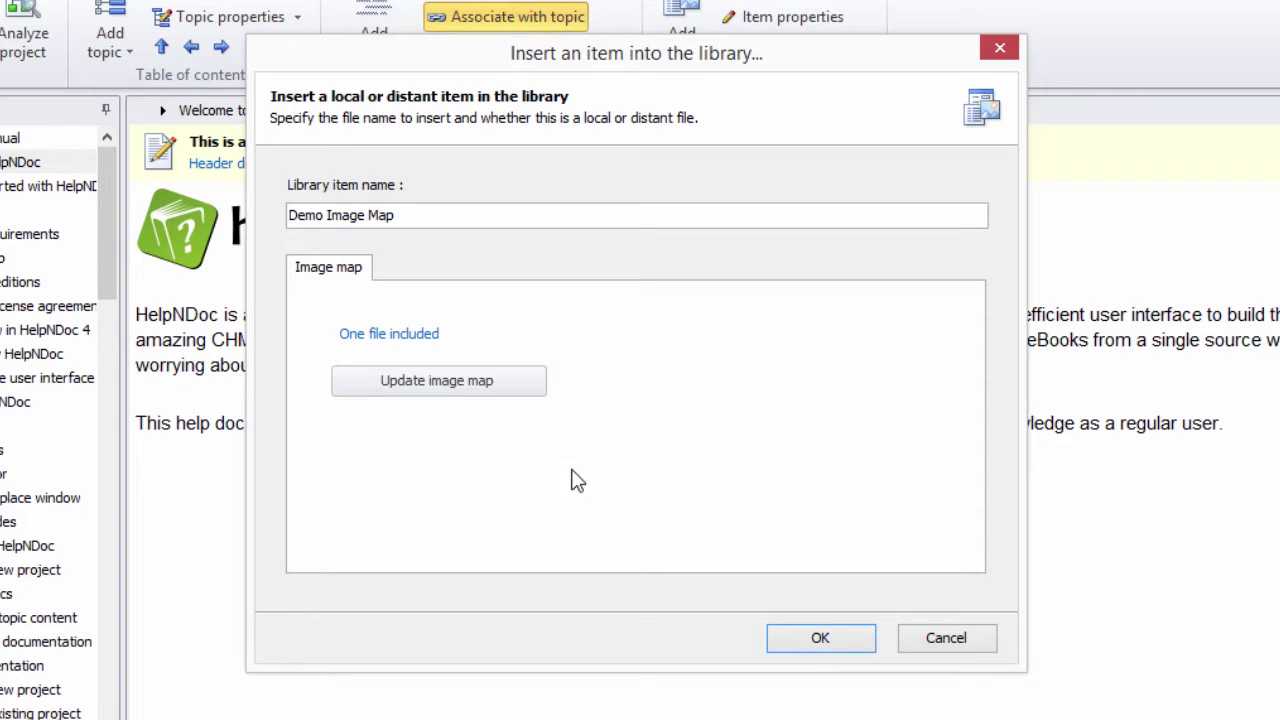
{"action": "left_click", "coordinate": [471, 385]}
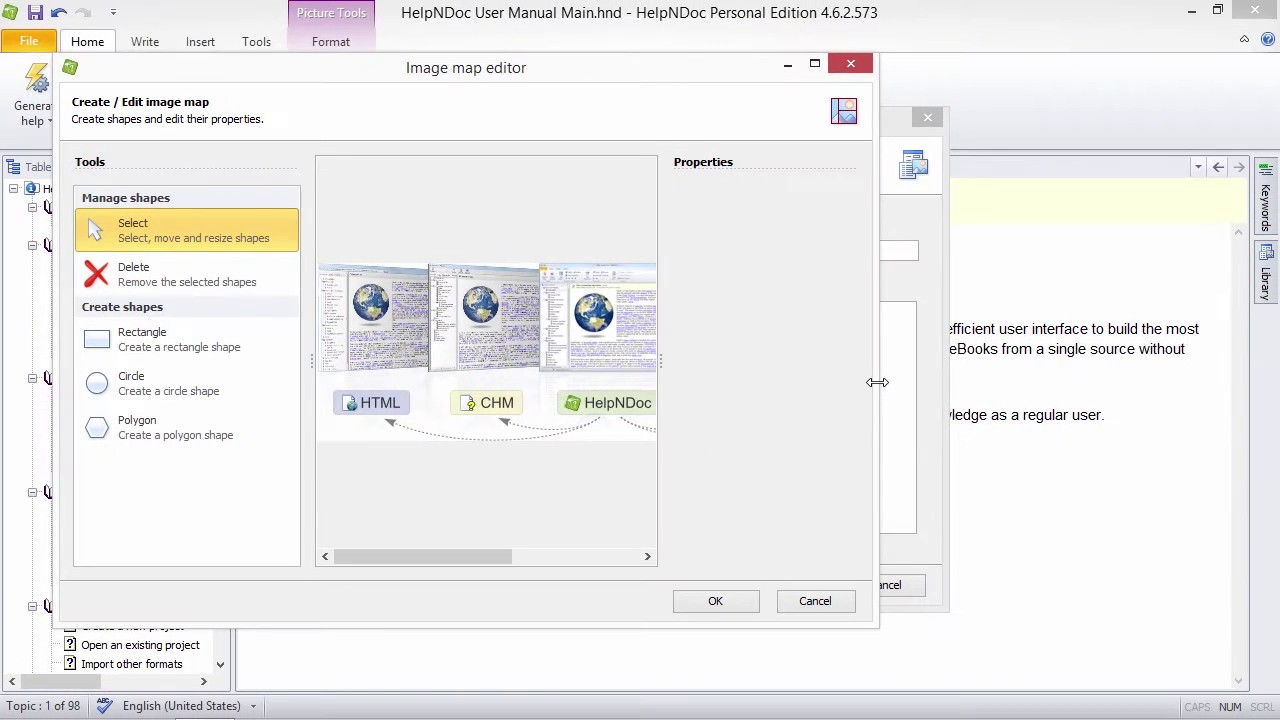
- Widen the image map editor to show the whole picture and select the Circle tool
{"action": "left_click_drag", "start_coordinate": [878, 380], "coordinate": [1165, 368]}
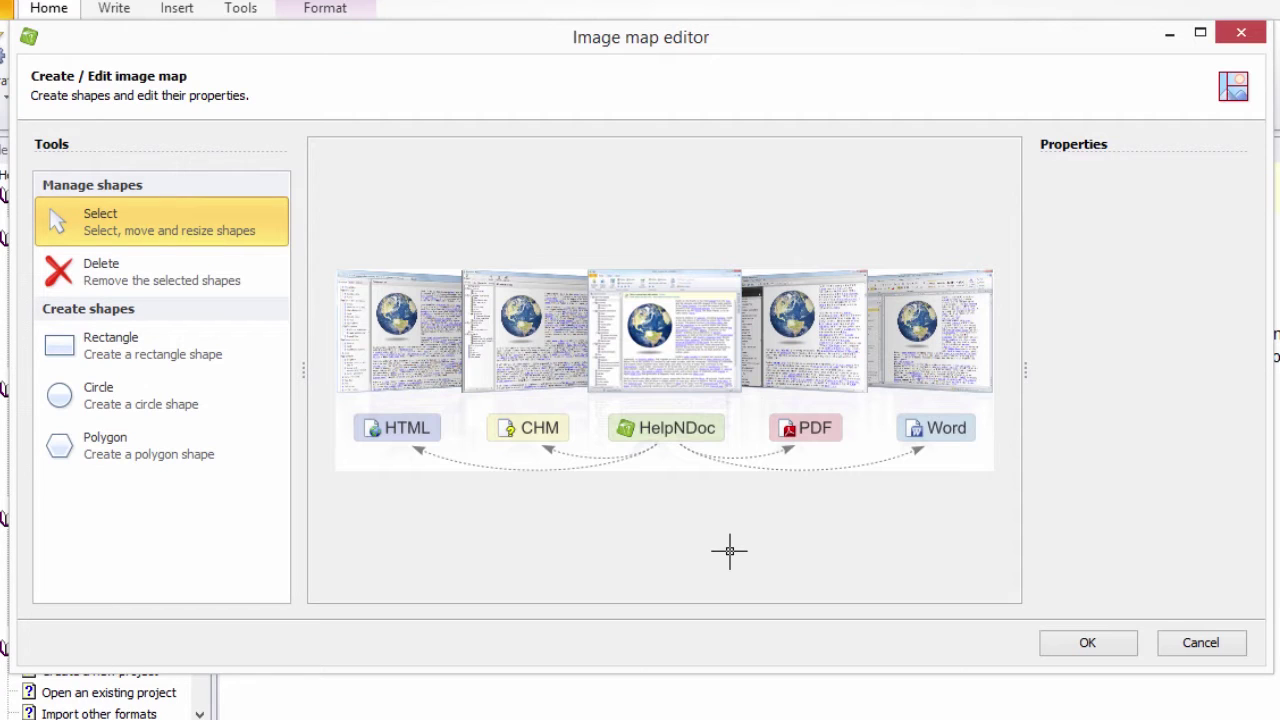
{"action": "left_click", "coordinate": [129, 347]}
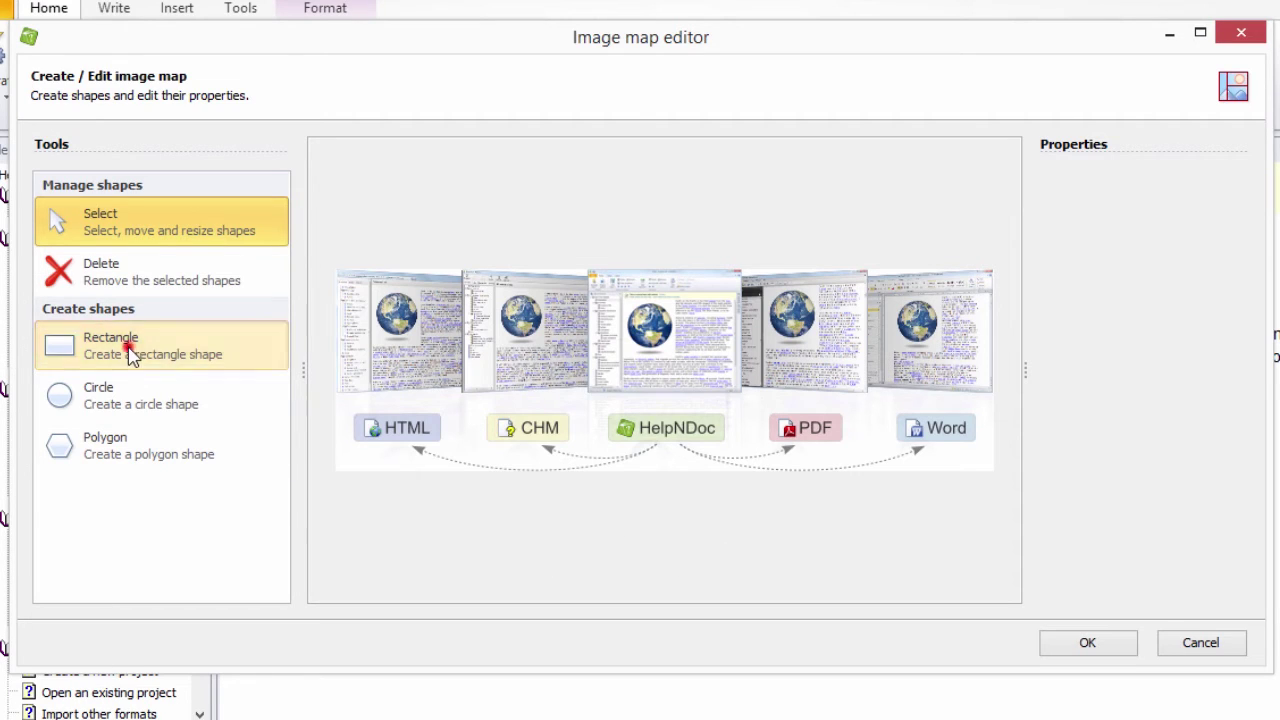
{"action": "left_click", "coordinate": [126, 400]}
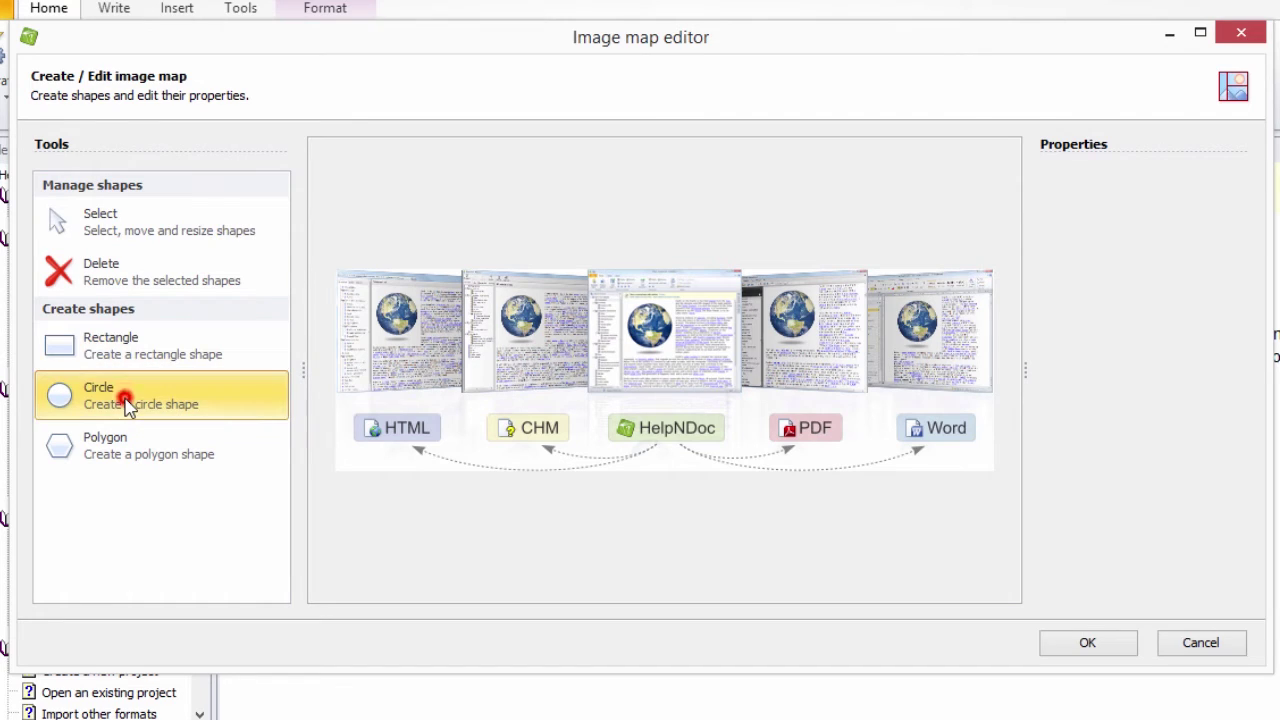
{"action": "left_click", "coordinate": [138, 450]}
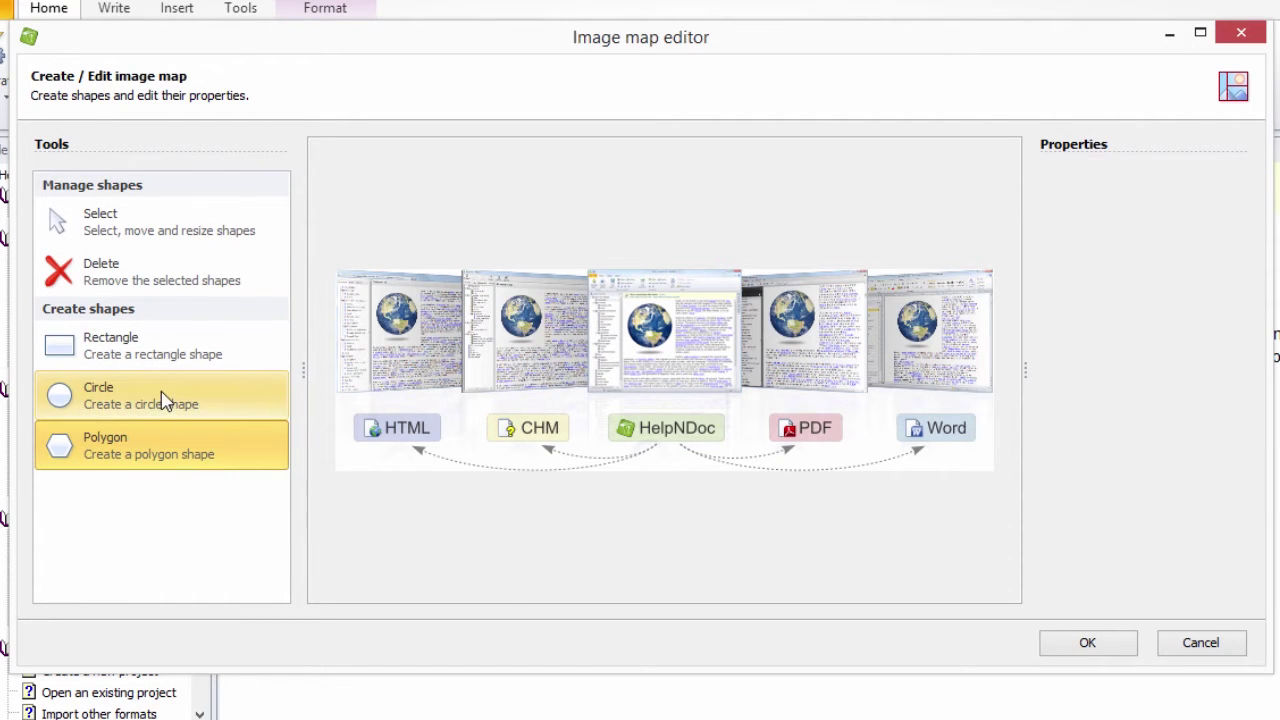
{"action": "left_click", "coordinate": [165, 400]}
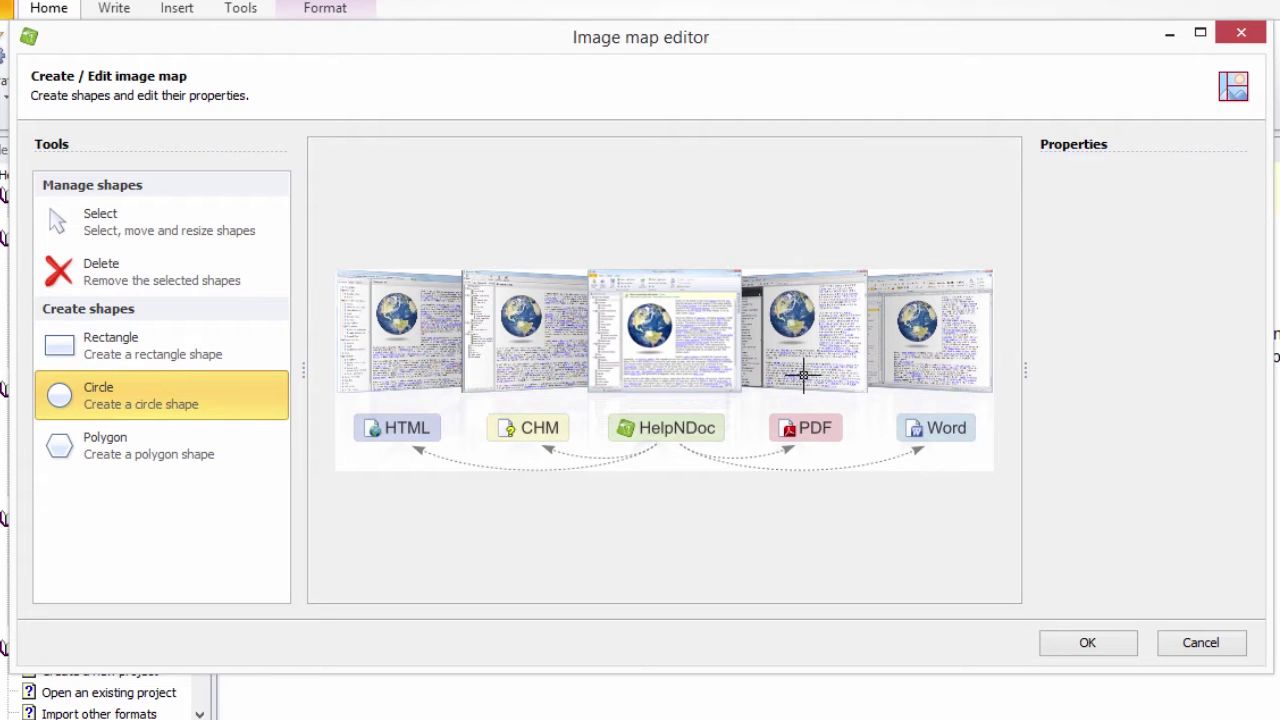
- Draw a small circle region fitted over the PDF screenshot's globe
{"action": "left_click_drag", "start_coordinate": [800, 336], "coordinate": [848, 388]}
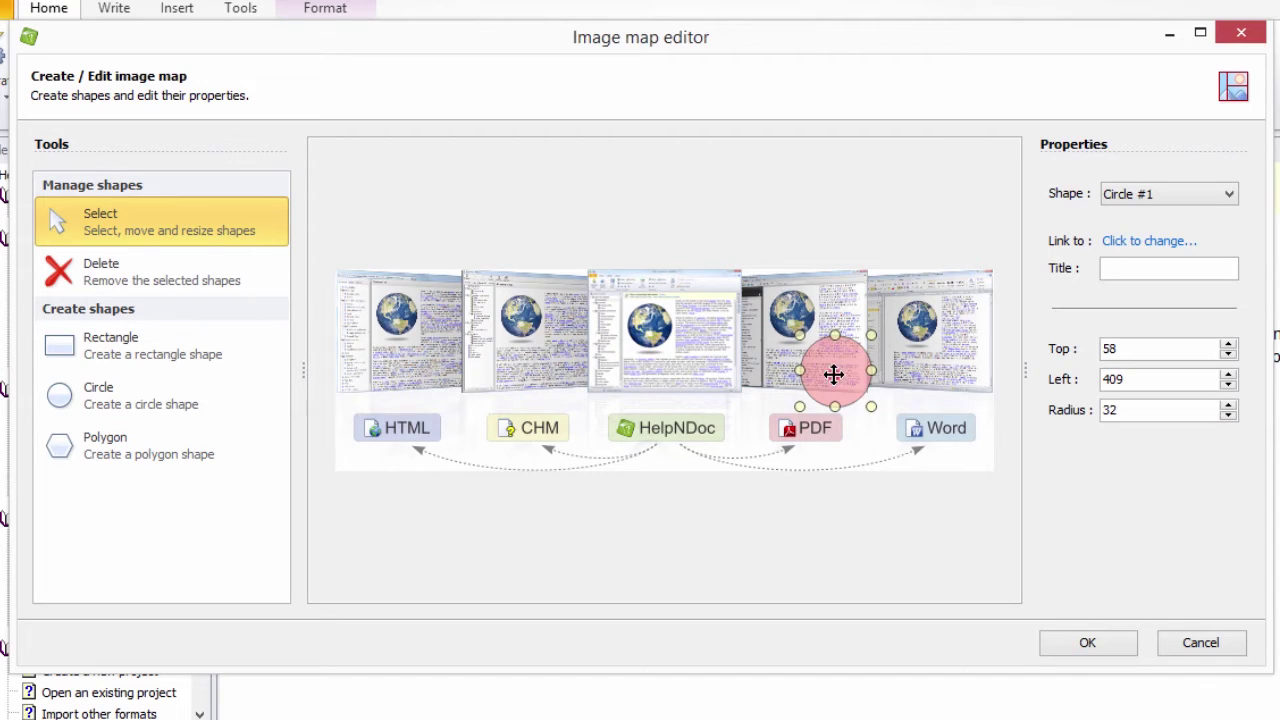
{"action": "left_click_drag", "start_coordinate": [834, 374], "coordinate": [795, 323]}
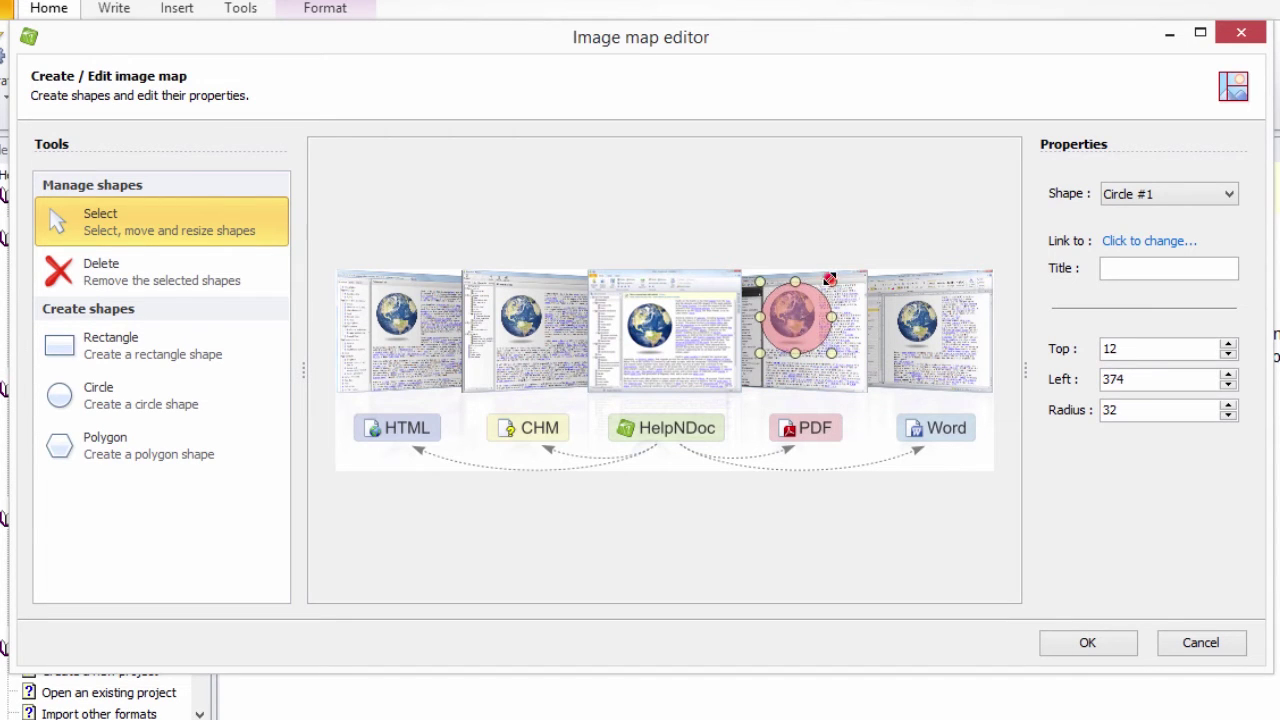
{"action": "left_click_drag", "start_coordinate": [831, 282], "coordinate": [795, 322]}
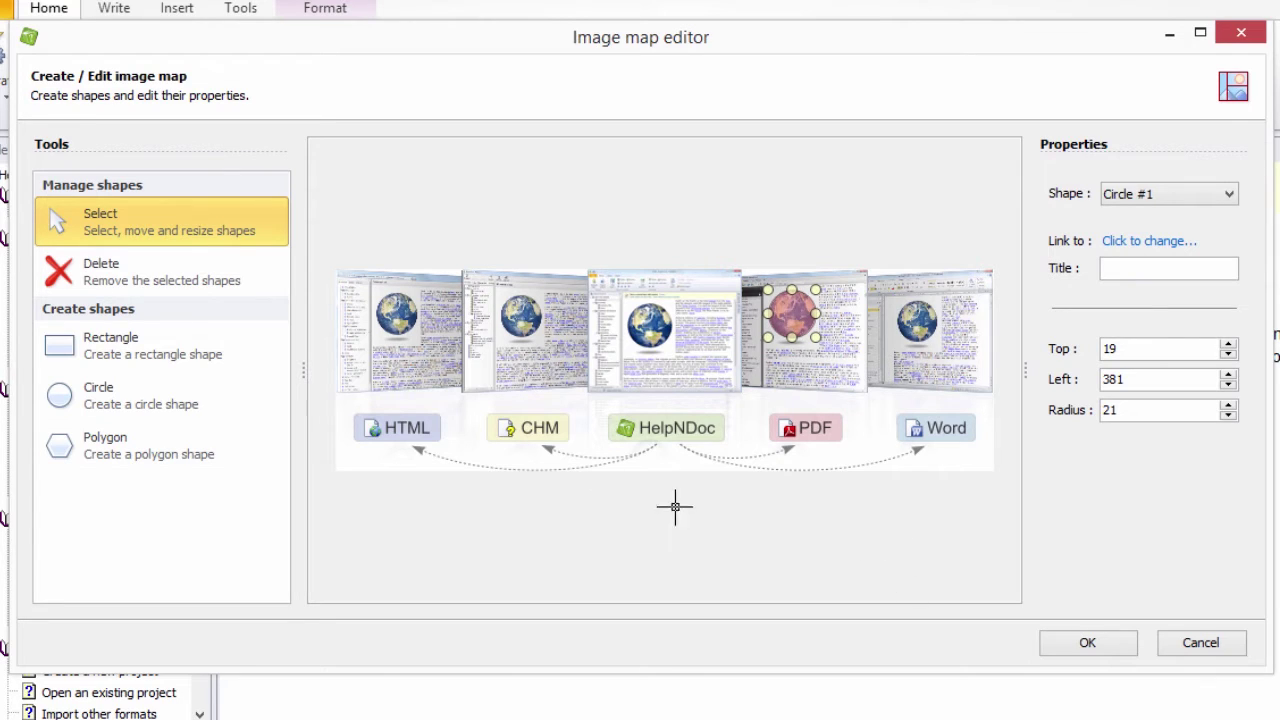
- Draw a rectangle over the central HelpNDoc screenshot and place a polygon's first corner
{"action": "left_click", "coordinate": [135, 352]}
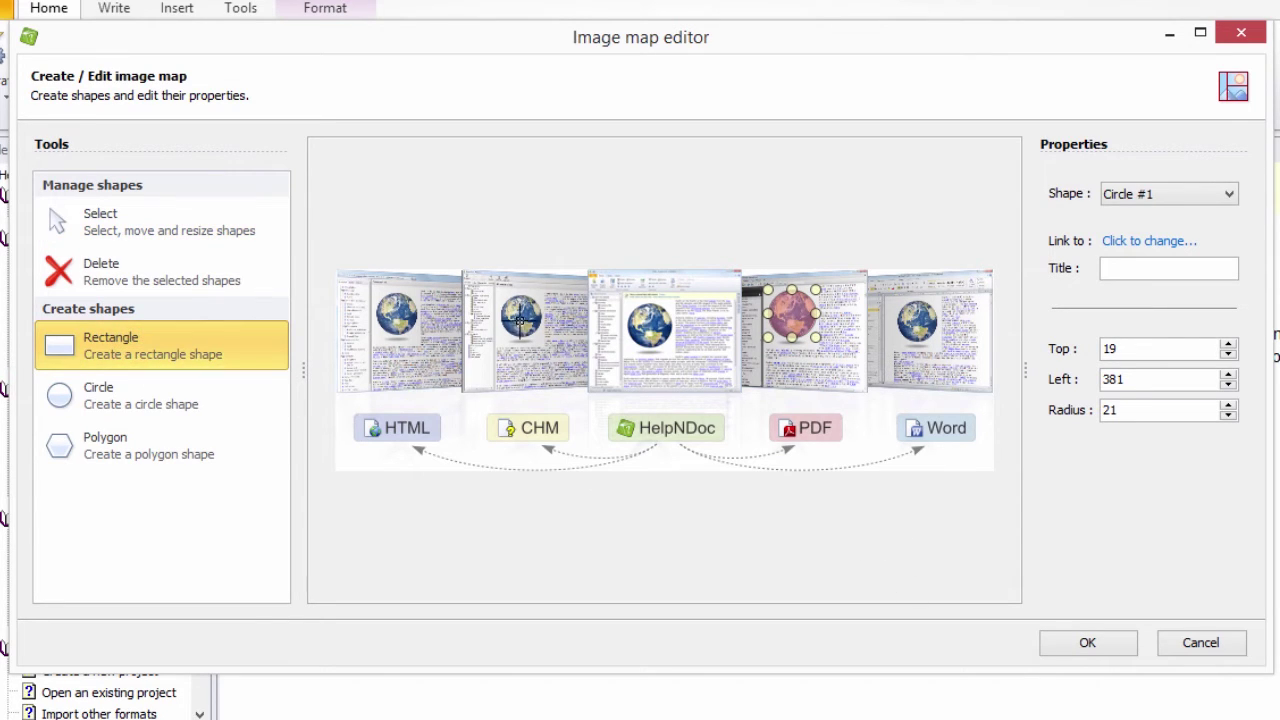
{"action": "mouse_move", "coordinate": [589, 273]}
{"action": "left_mouse_down"}
{"action": "mouse_move", "coordinate": [628, 314]}
{"action": "mouse_move", "coordinate": [741, 381]}
{"action": "left_mouse_up"}
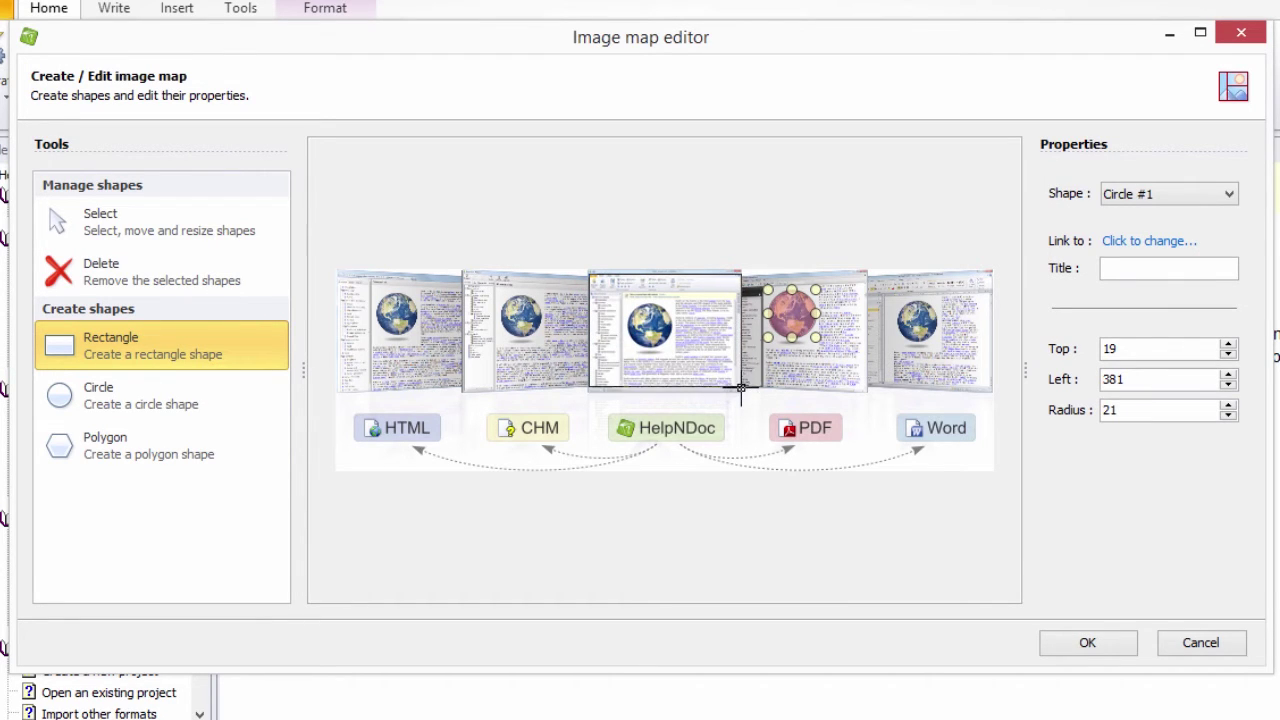
{"action": "left_click_drag", "start_coordinate": [741, 381], "coordinate": [738, 389]}
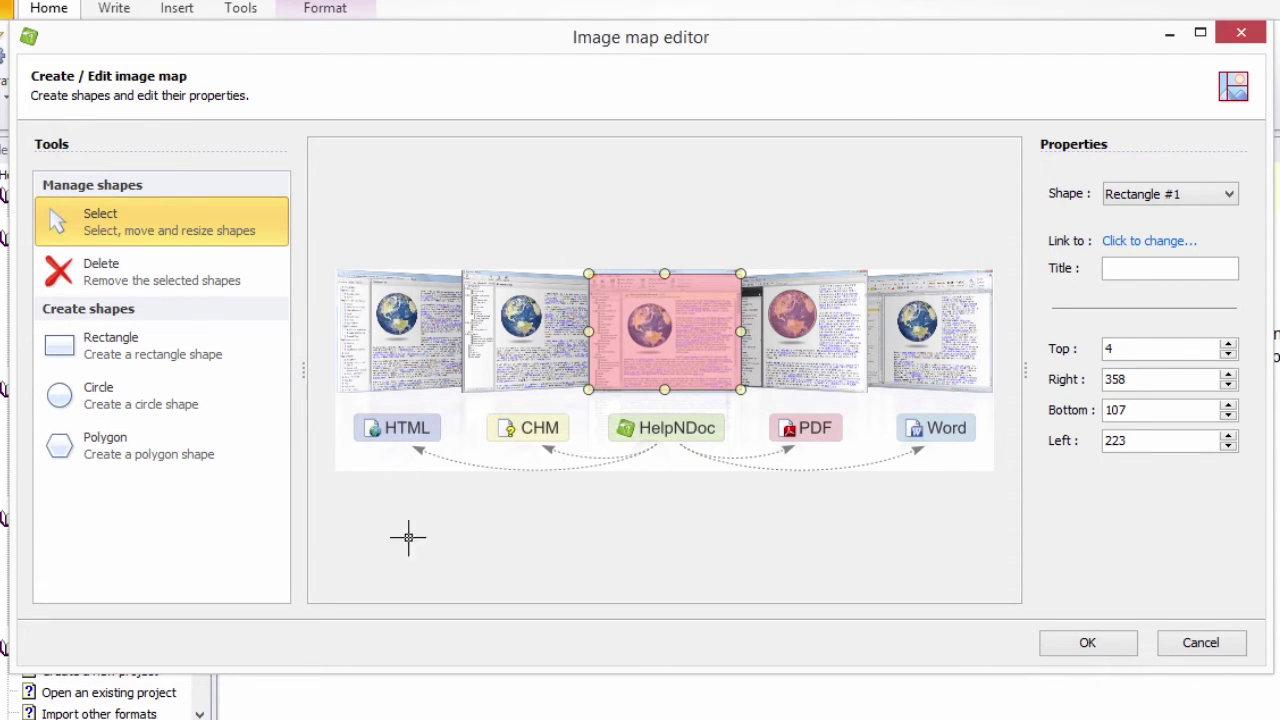
{"action": "left_click", "coordinate": [128, 453]}
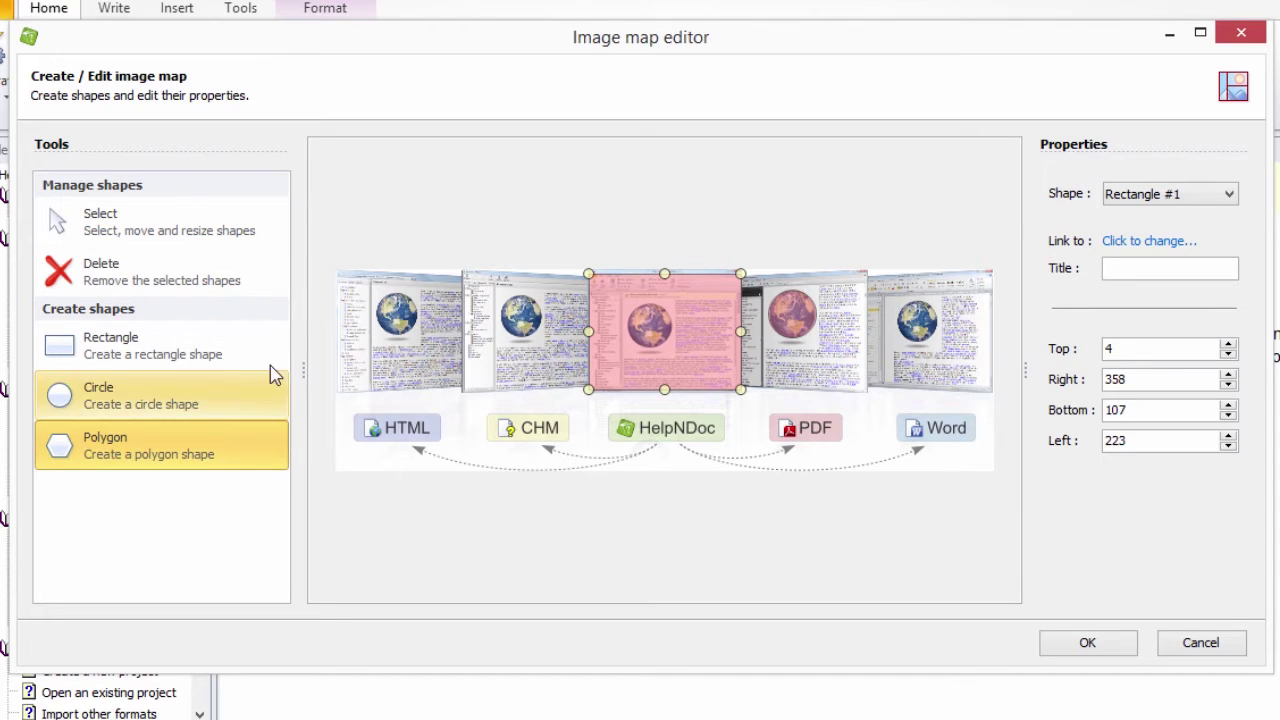
{"action": "left_click", "coordinate": [340, 270]}
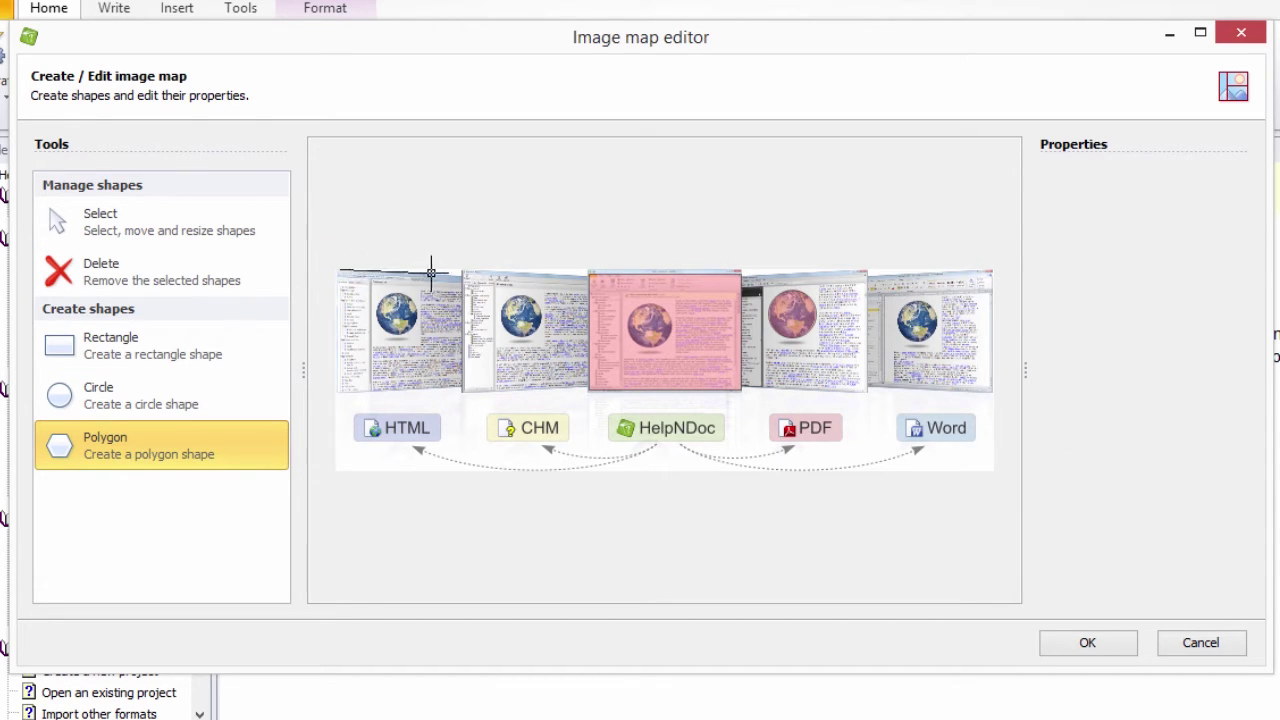
- Add the remaining corners and close Polygon #1 around the leftmost HTML screenshot
{"action": "left_click", "coordinate": [463, 273]}
{"action": "left_click", "coordinate": [462, 388]}
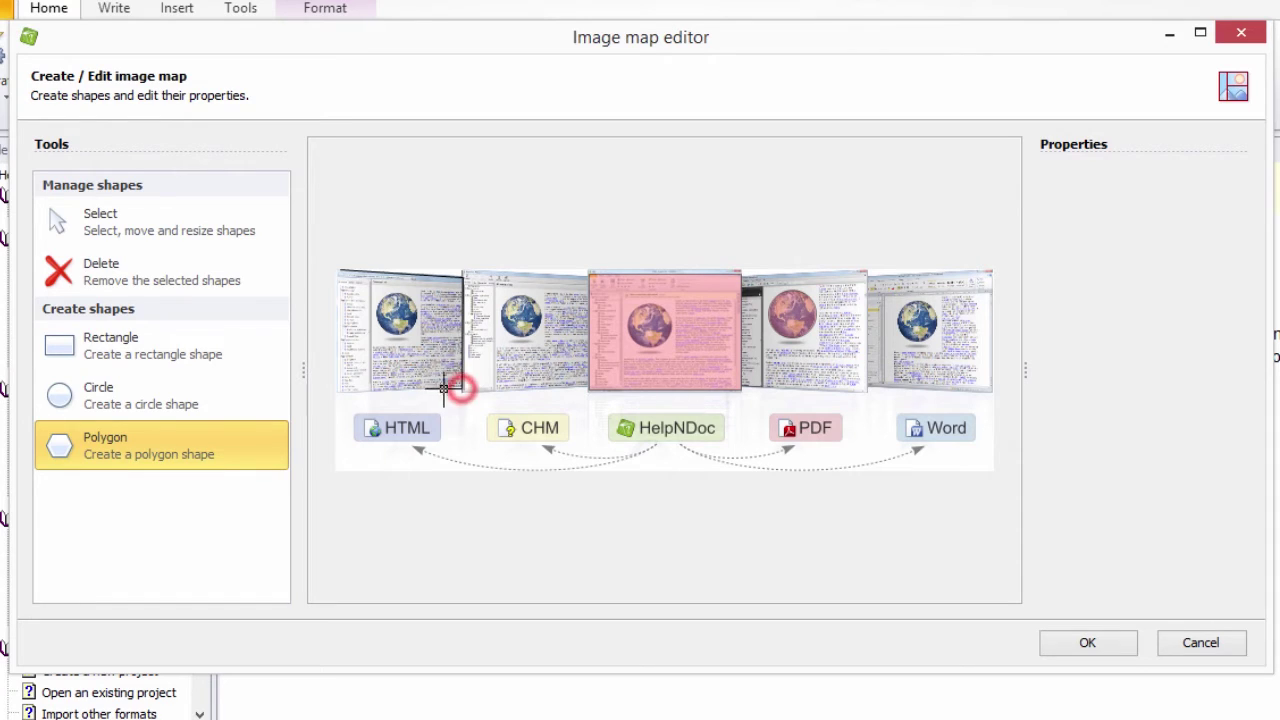
{"action": "left_click", "coordinate": [336, 390]}
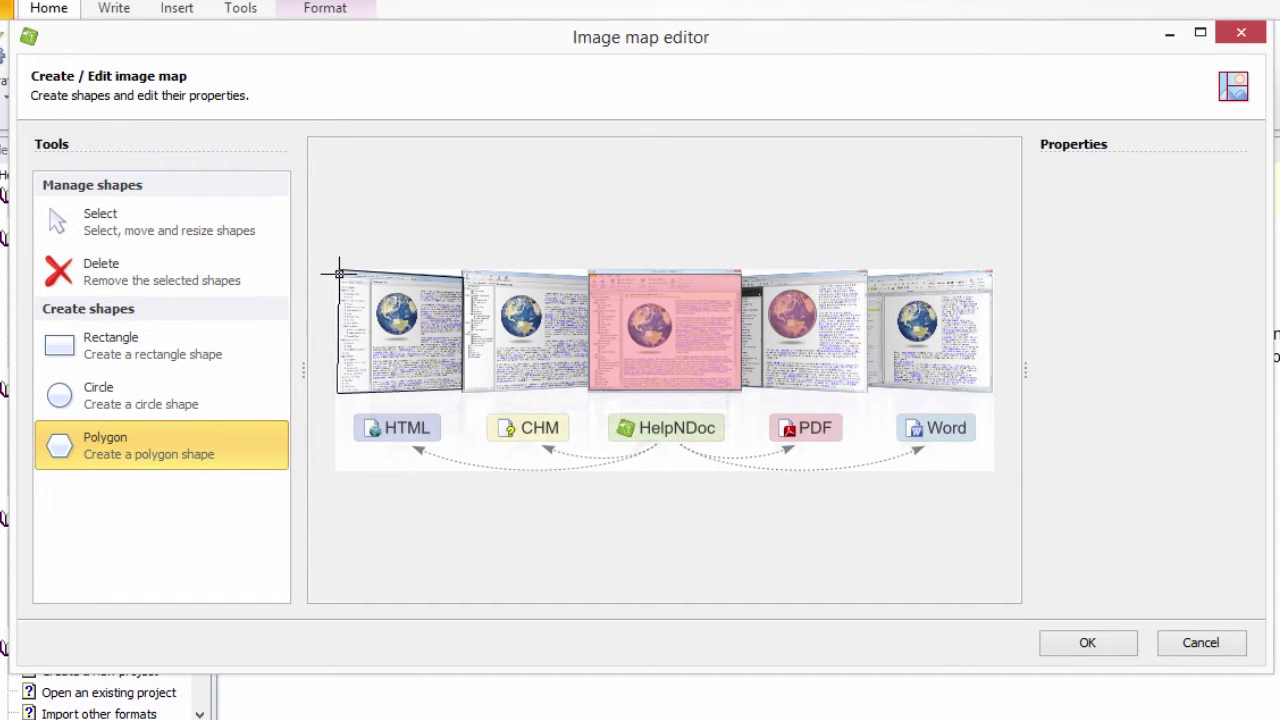
{"action": "left_click", "coordinate": [337, 270]}
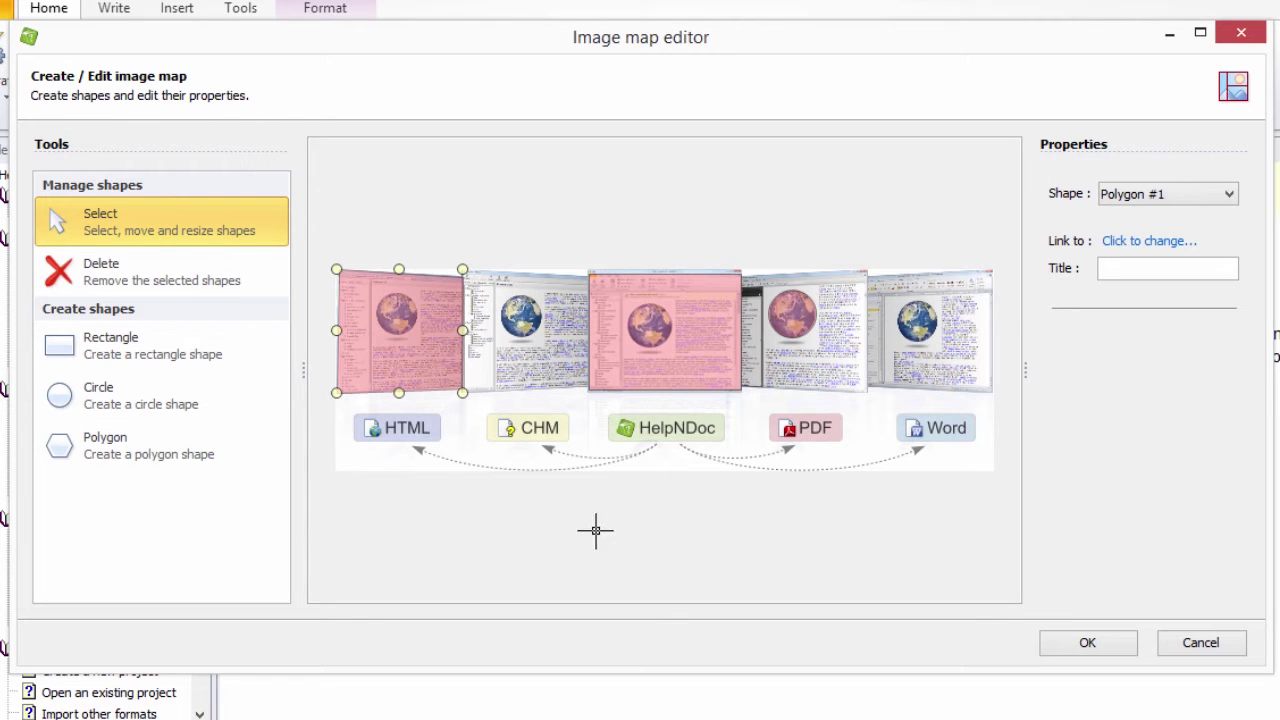
- Resize Rectangle #1 to top 0, bottom 110, left 223, right 358
{"action": "left_click", "coordinate": [681, 362]}
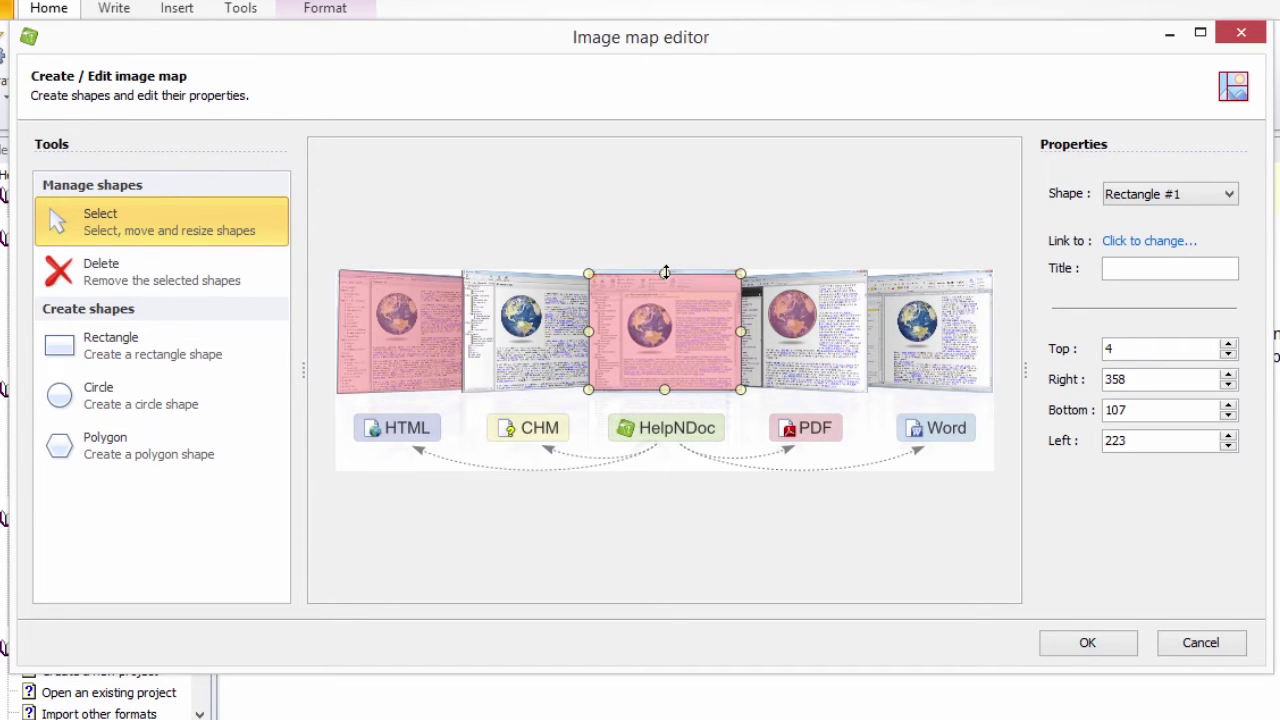
{"action": "mouse_move", "coordinate": [664, 273]}
{"action": "left_mouse_down"}
{"action": "mouse_move", "coordinate": [664, 335]}
{"action": "mouse_move", "coordinate": [687, 284]}
{"action": "left_mouse_up"}
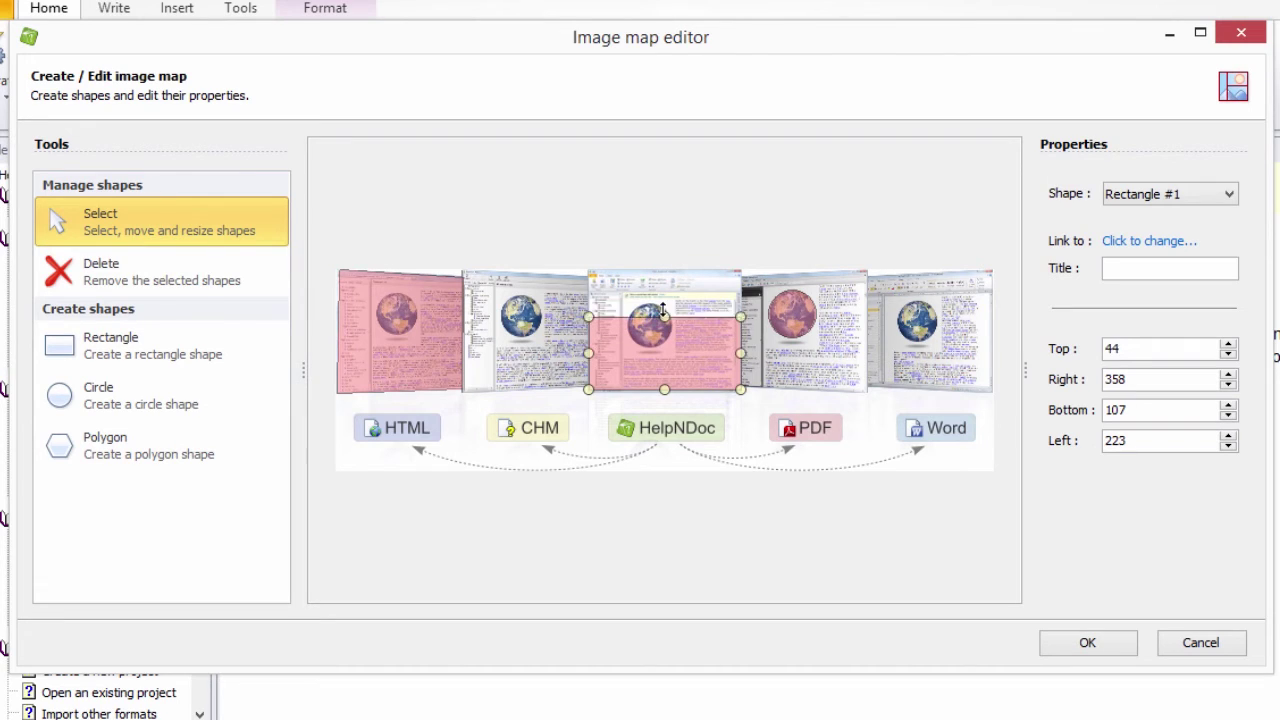
{"action": "double_click", "coordinate": [1113, 348]}
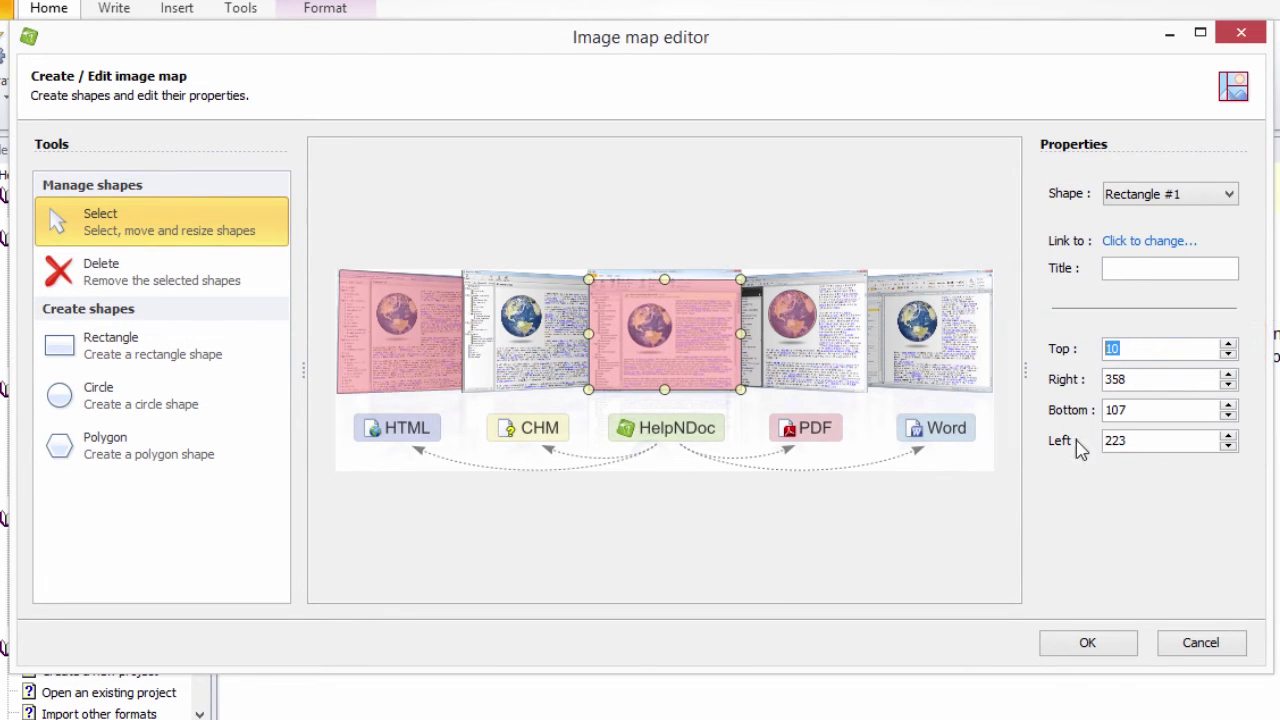
{"action": "type", "text": "0"}
{"action": "key", "text": "Tab"}
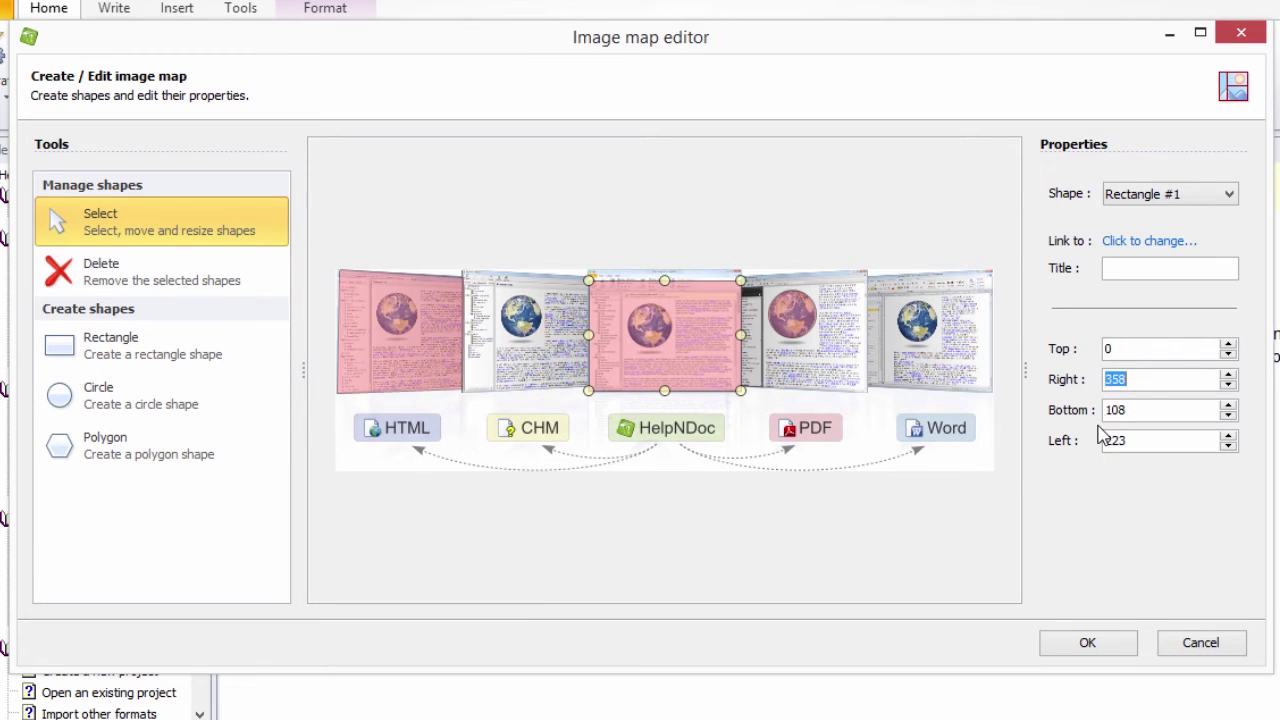
{"action": "key", "text": "shift+Tab"}
{"action": "type", "text": "10"}
{"action": "key", "text": "Tab"}
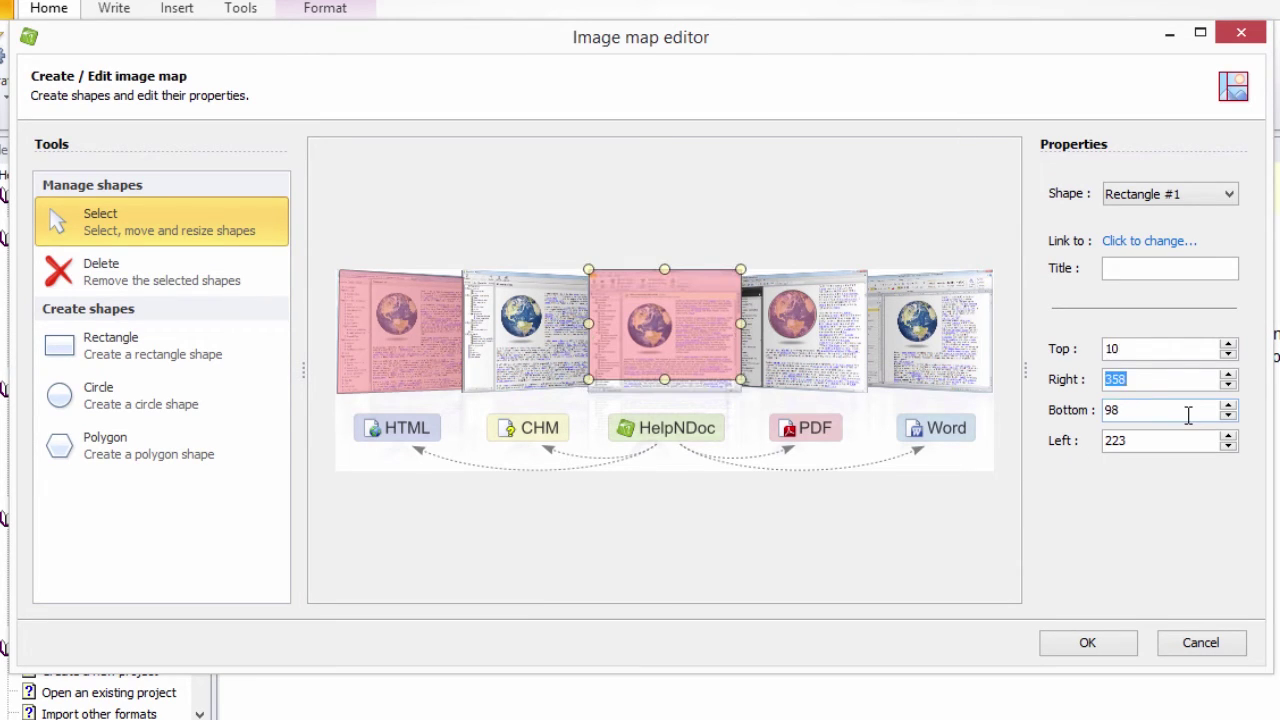
{"action": "key", "text": "shift+Tab"}
{"action": "left_click_drag", "start_coordinate": [665, 379], "coordinate": [665, 392]}
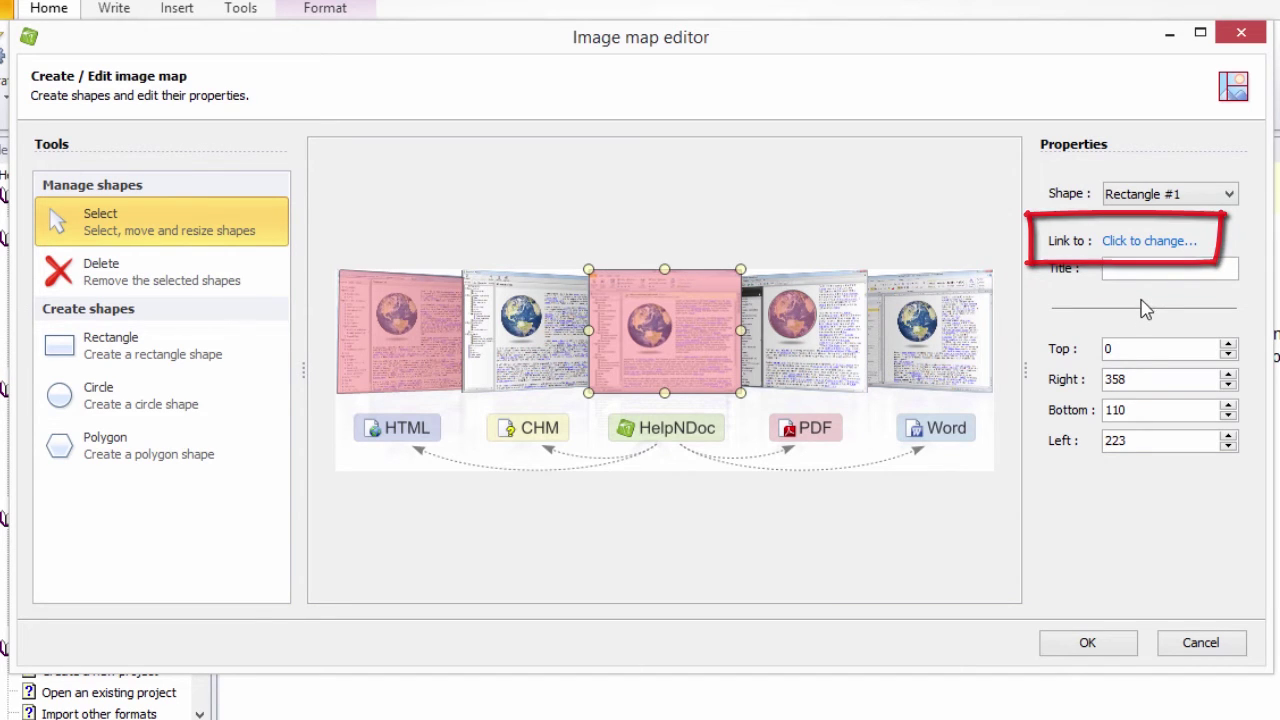
{"action": "left_click", "coordinate": [1148, 243]}
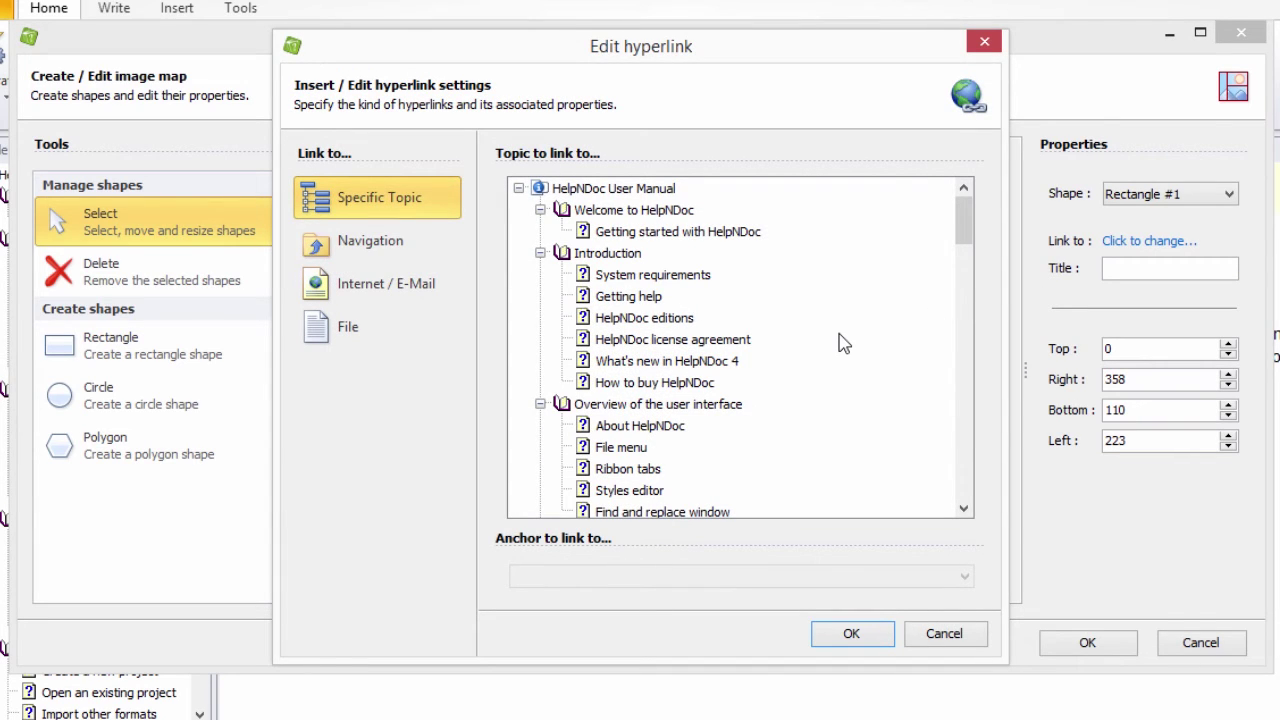
{"action": "left_click", "coordinate": [372, 285]}
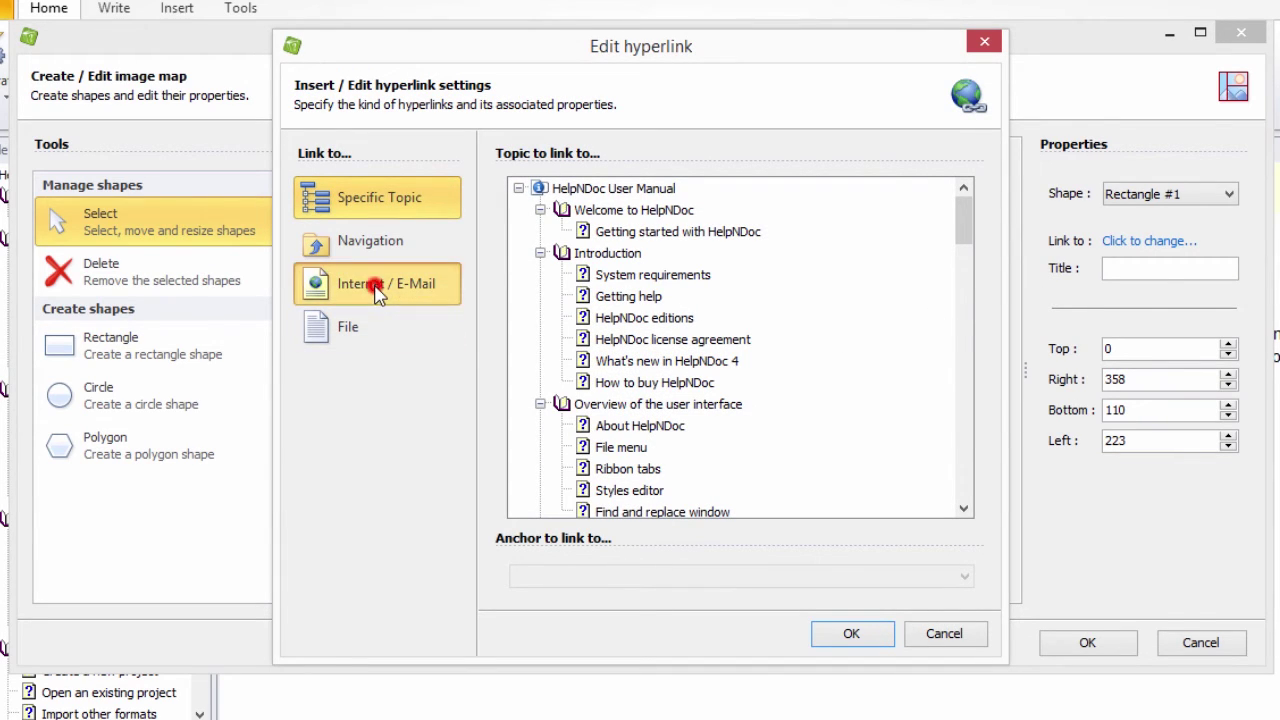
{"action": "left_click", "coordinate": [609, 218]}
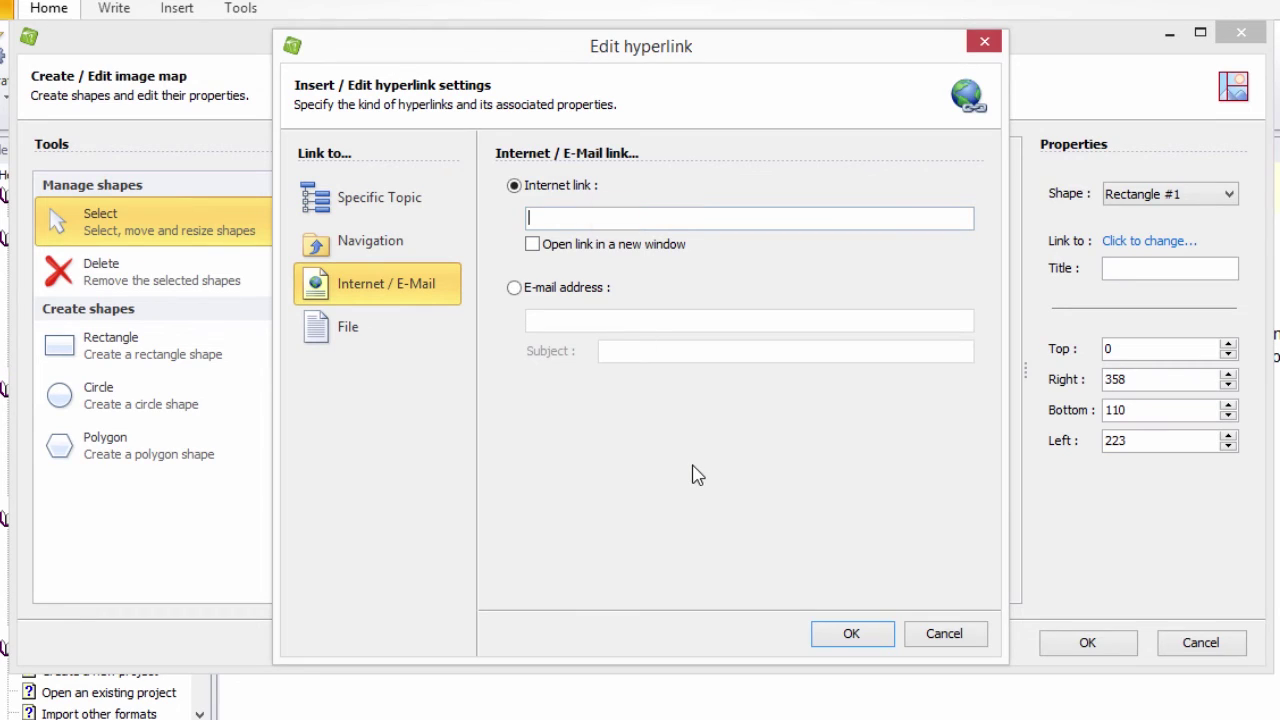
{"action": "type", "text": "http:"}
{"action": "type", "text": "//www.helpn"}
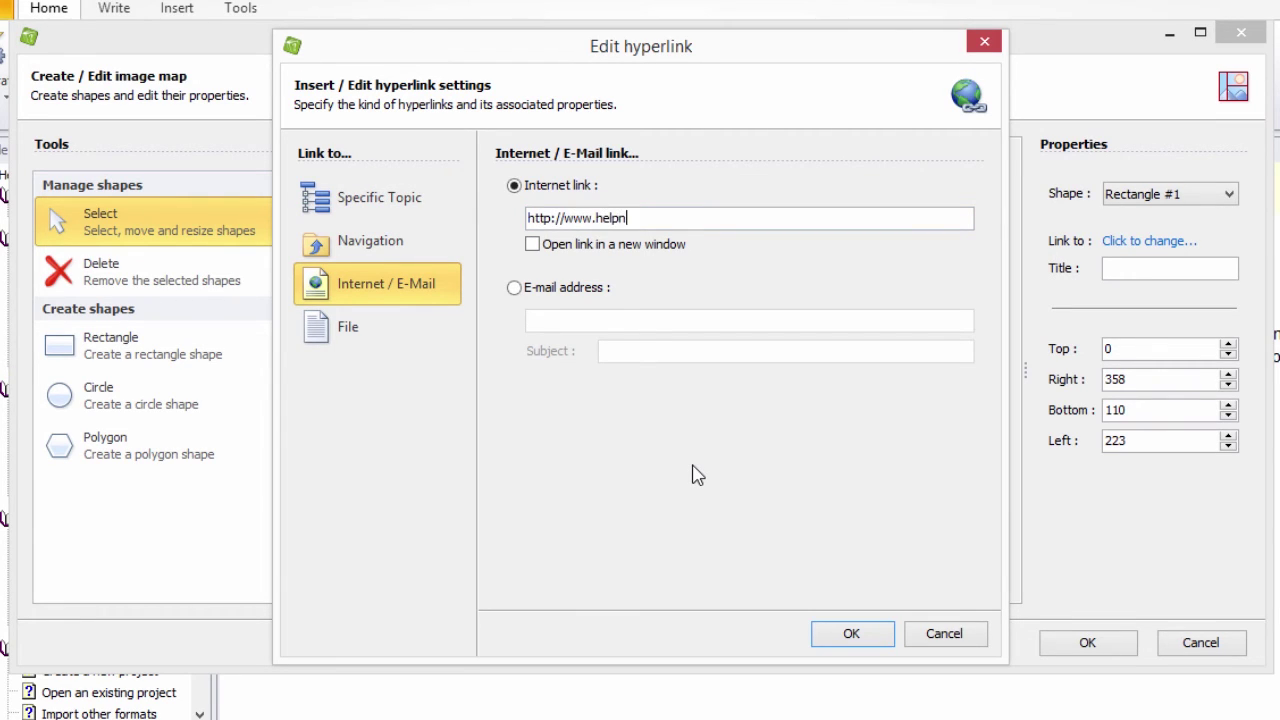
{"action": "type", "text": "doc.com"}
- Apply the link, title the region 'HelpNDoc Home Page', and close the image map editor
{"action": "left_click", "coordinate": [848, 633]}
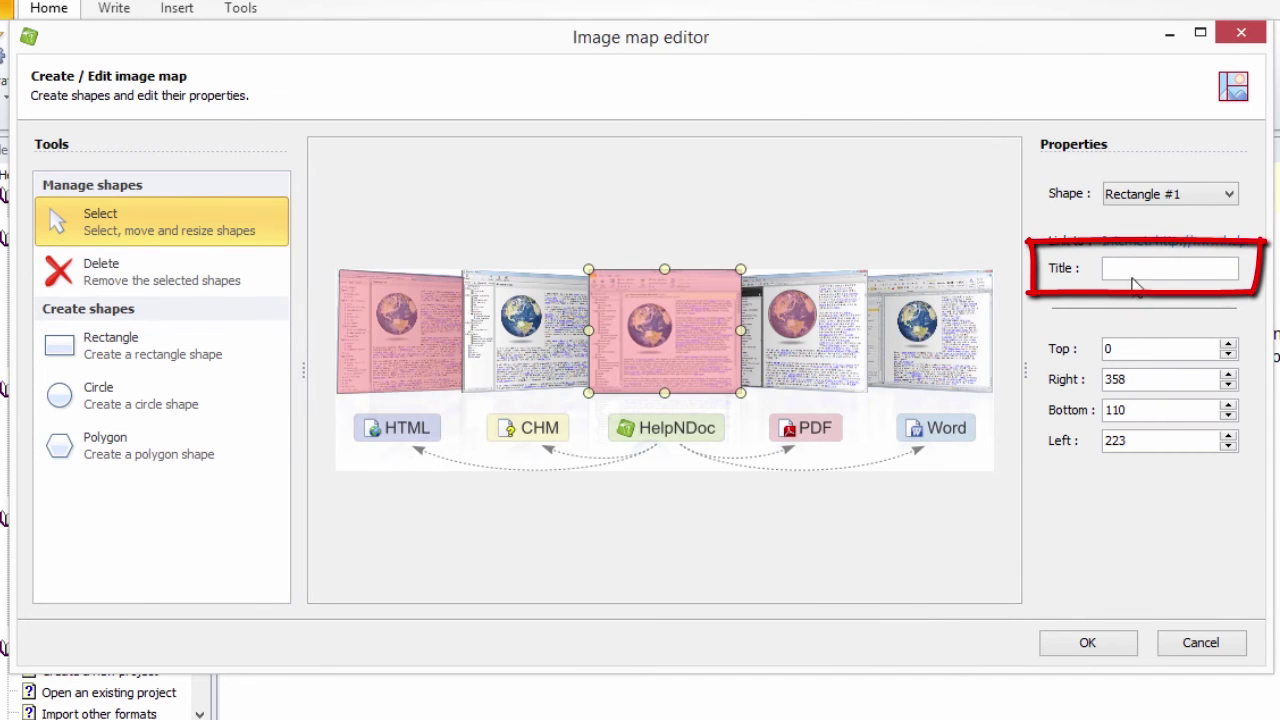
{"action": "left_click", "coordinate": [1140, 268]}
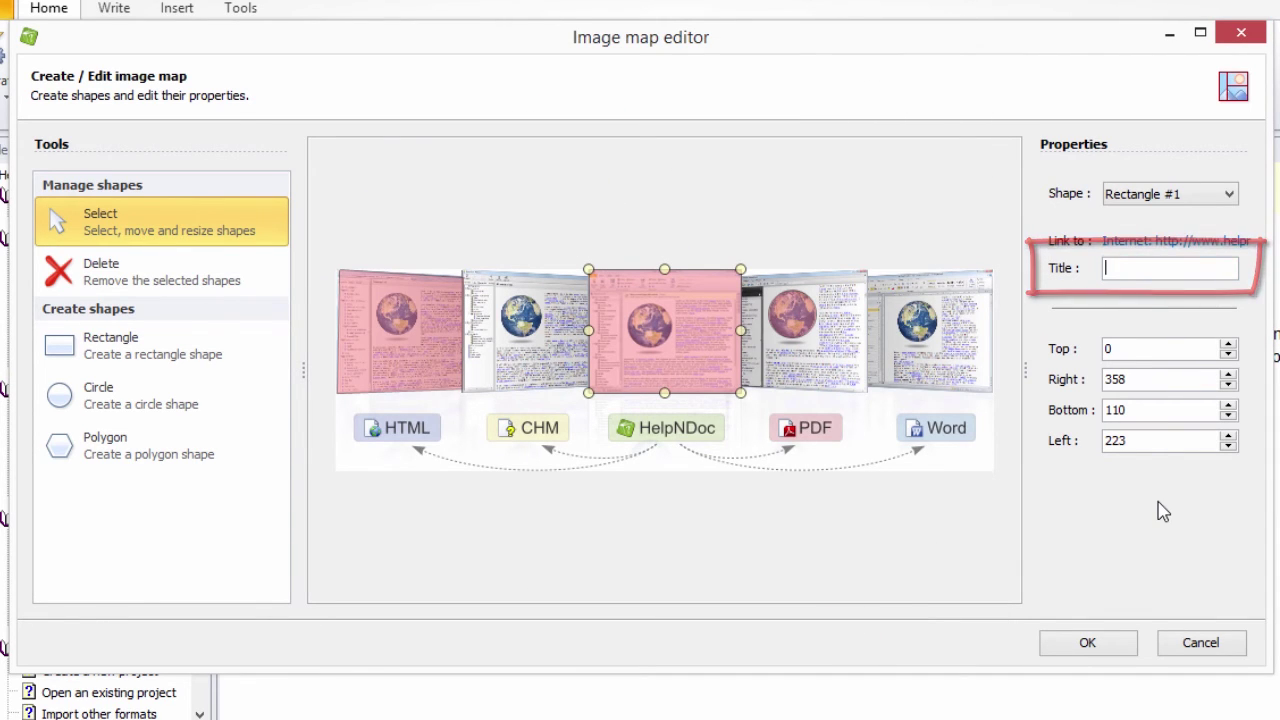
{"action": "type", "text": "HelpNDoc"}
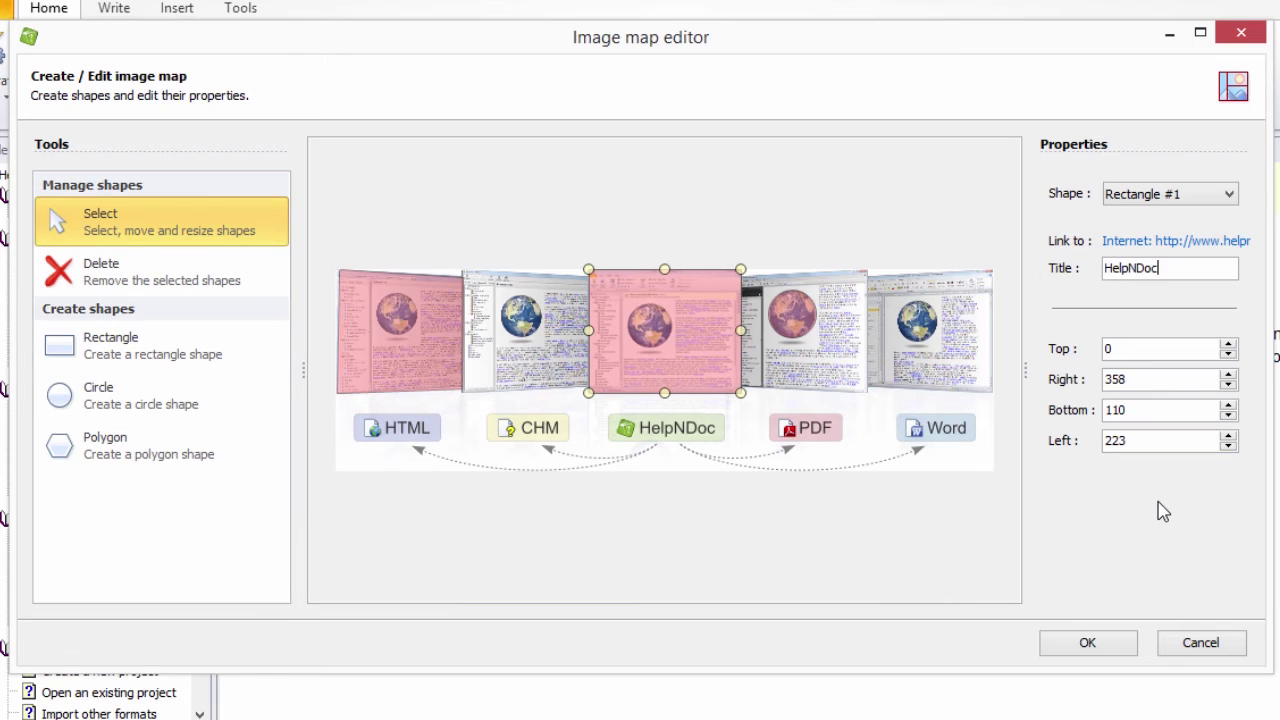
{"action": "type", "text": " Home Pag"}
{"action": "type", "text": "e"}
{"action": "left_click", "coordinate": [1093, 645]}
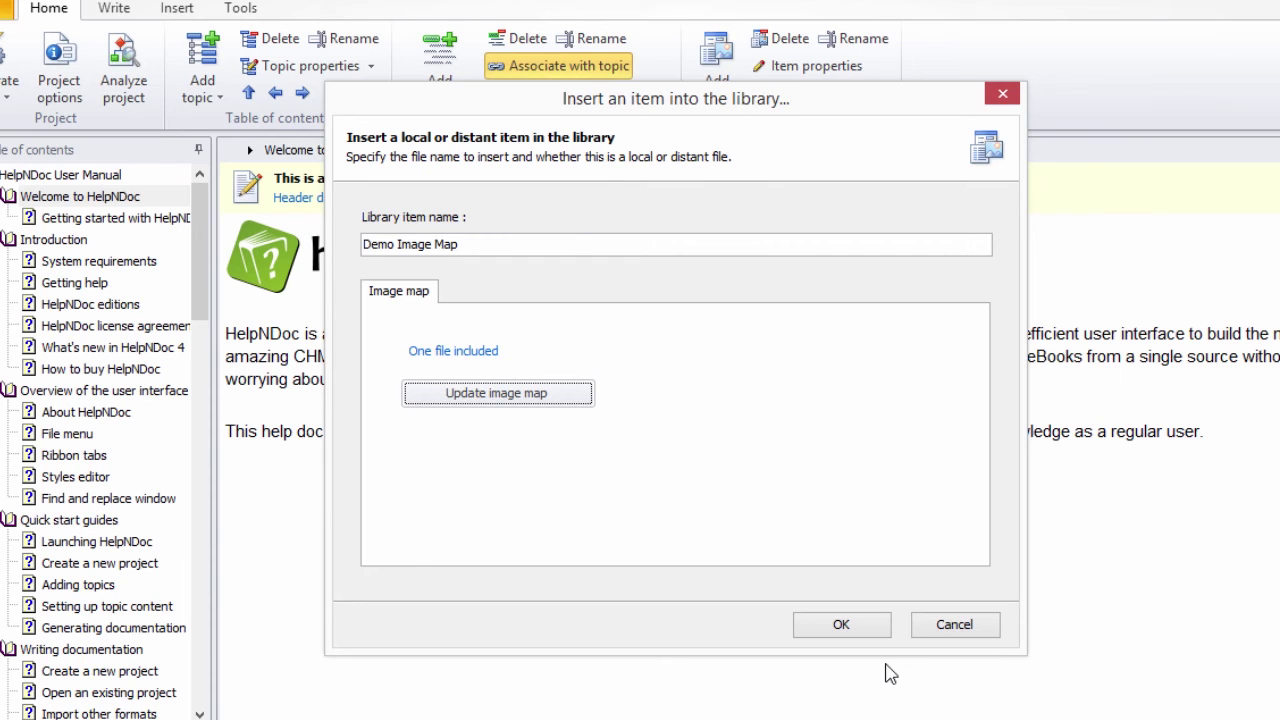
- Confirm the Insert an item into the library dialog to store Demo Image Map
{"action": "left_click", "coordinate": [840, 625]}
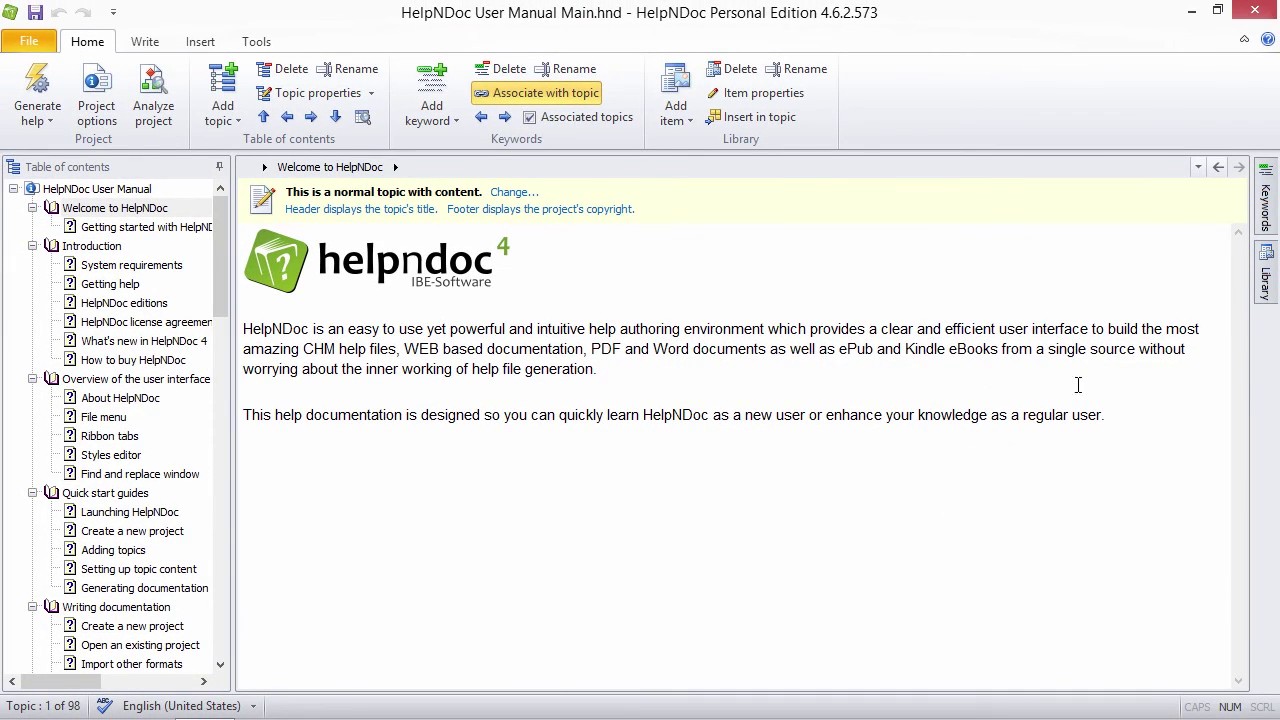
- Insert the Demo Image Map library item below the Welcome to HelpNDoc introductory paragraphs
{"action": "left_click", "coordinate": [1265, 280]}
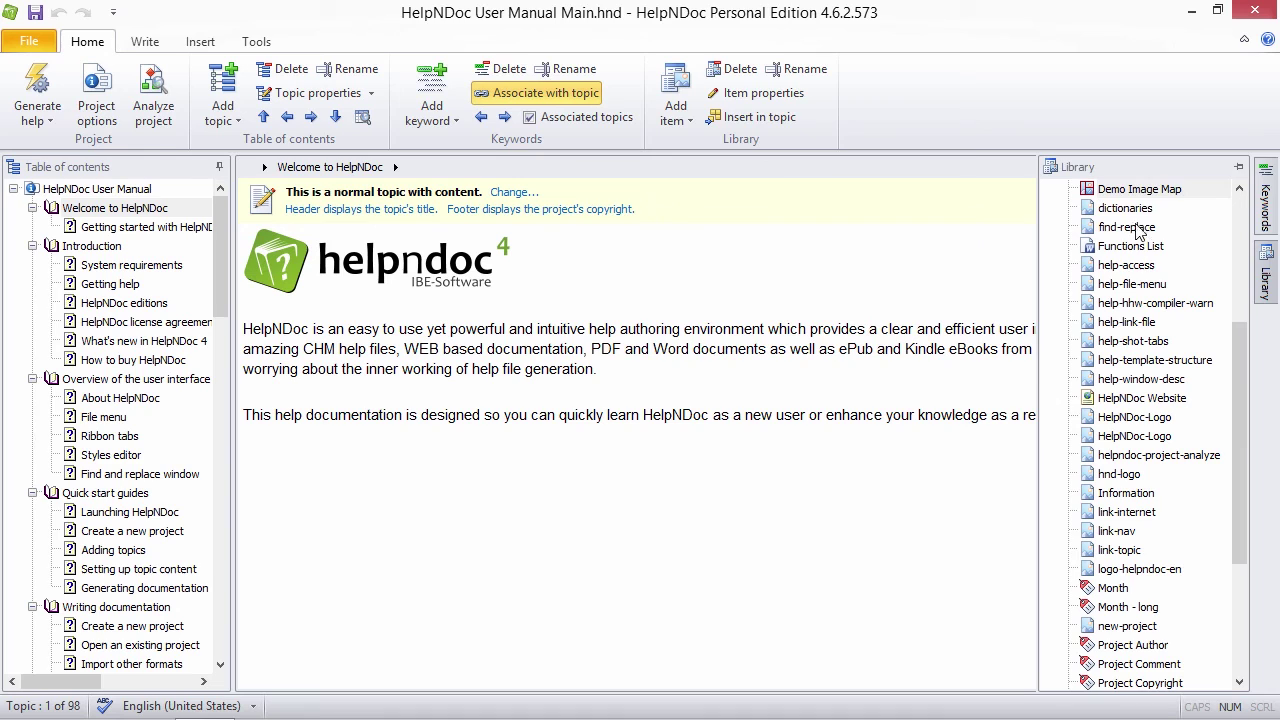
{"action": "mouse_move", "coordinate": [1135, 189]}
{"action": "left_mouse_down"}
{"action": "mouse_move", "coordinate": [401, 521]}
{"action": "mouse_move", "coordinate": [330, 500]}
{"action": "left_mouse_up"}
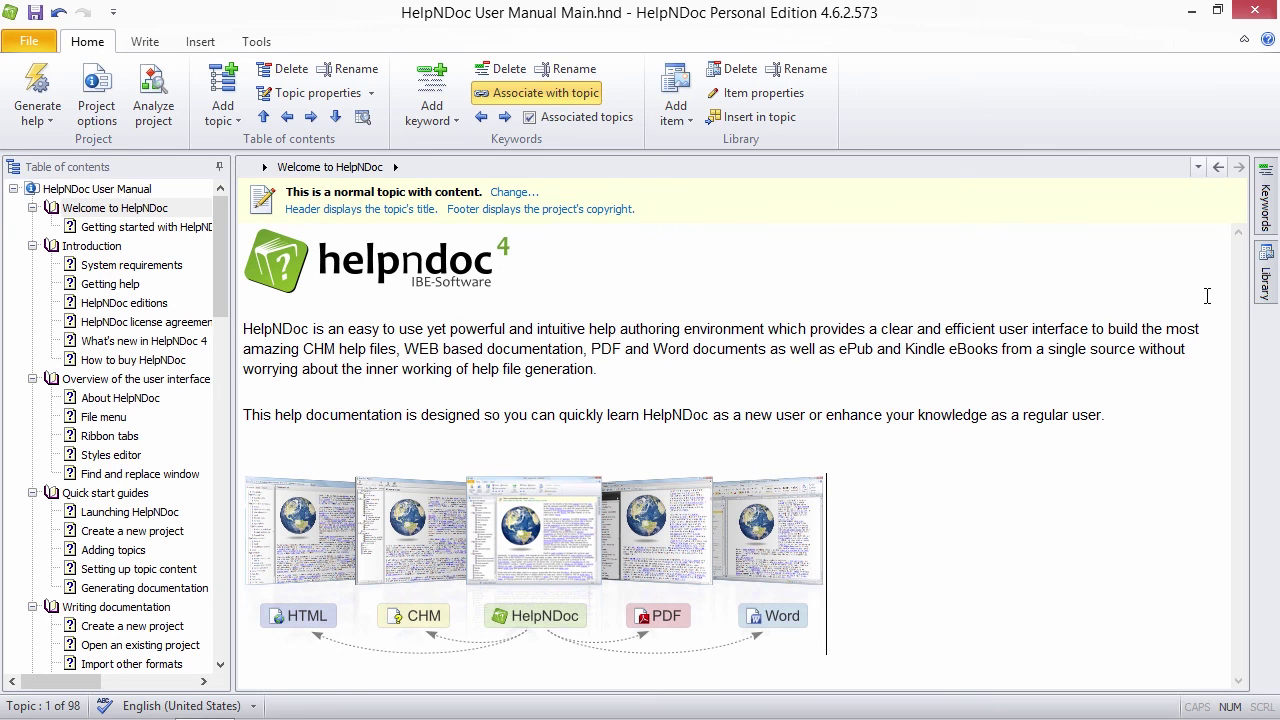
{"action": "left_click", "coordinate": [1265, 285]}
{"action": "double_click", "coordinate": [1140, 192]}
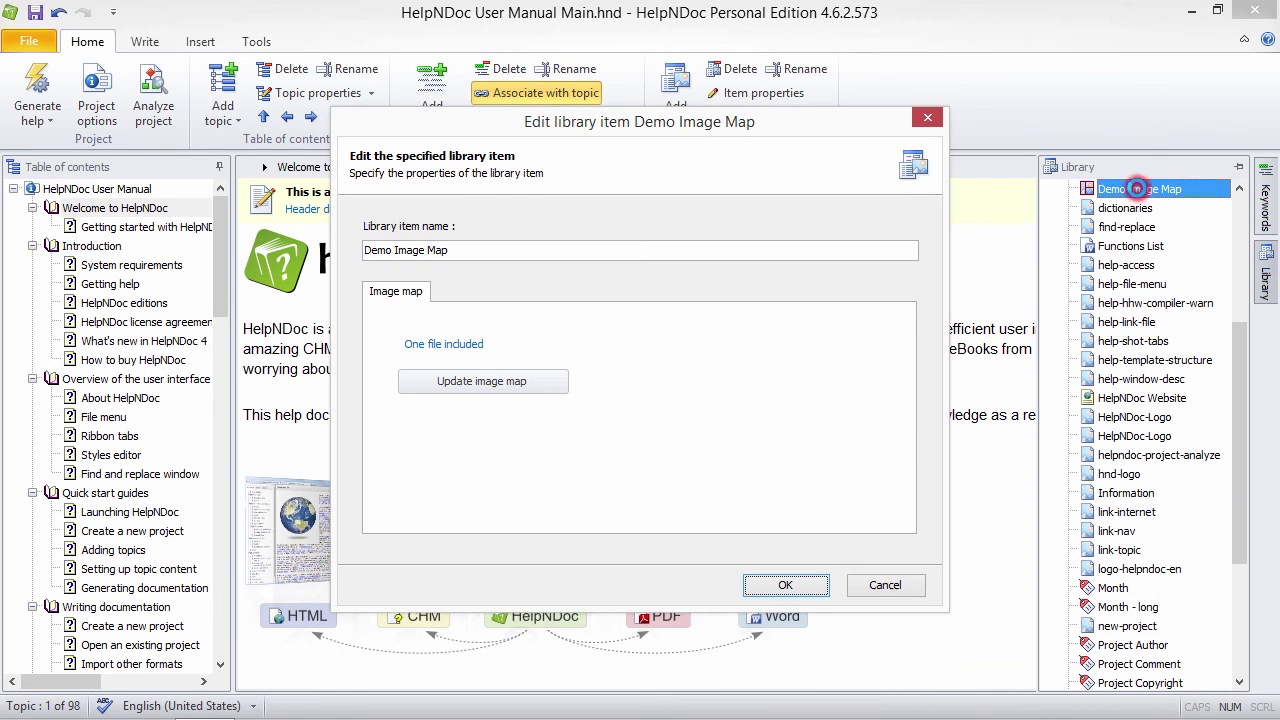
{"action": "left_click", "coordinate": [895, 586]}
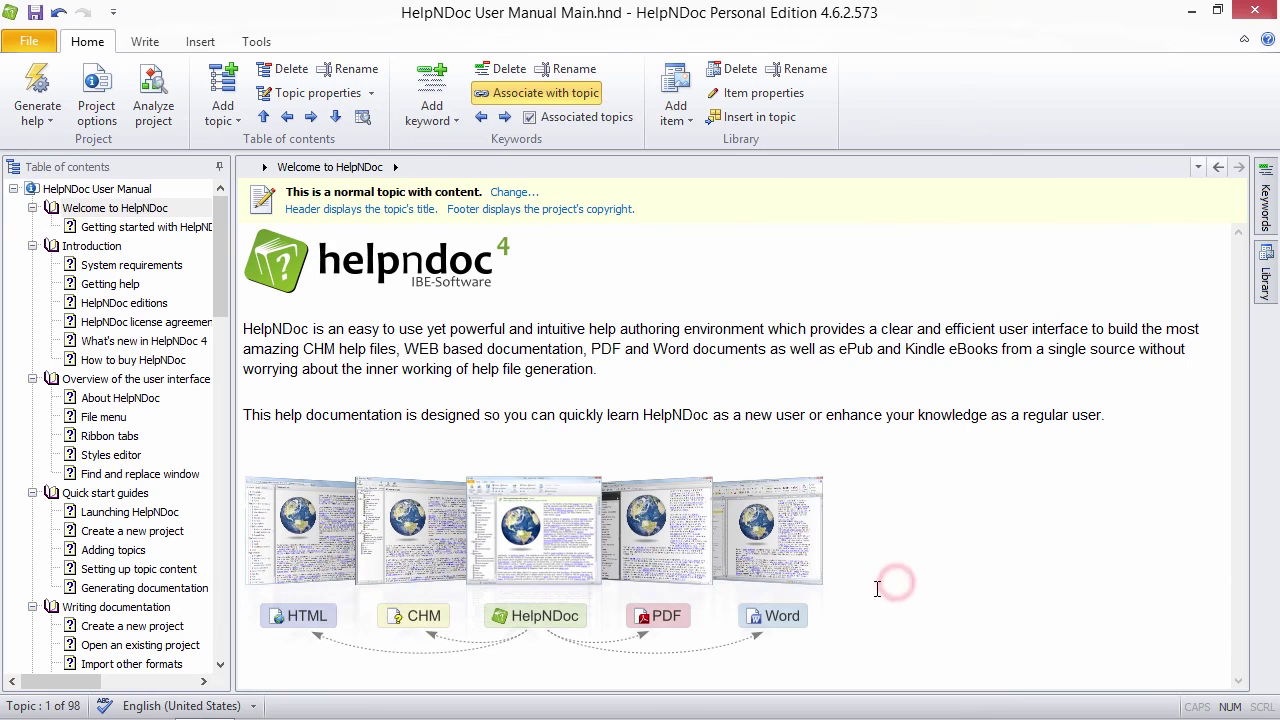
{"action": "left_click", "coordinate": [555, 537]}
{"action": "double_click", "coordinate": [555, 537]}
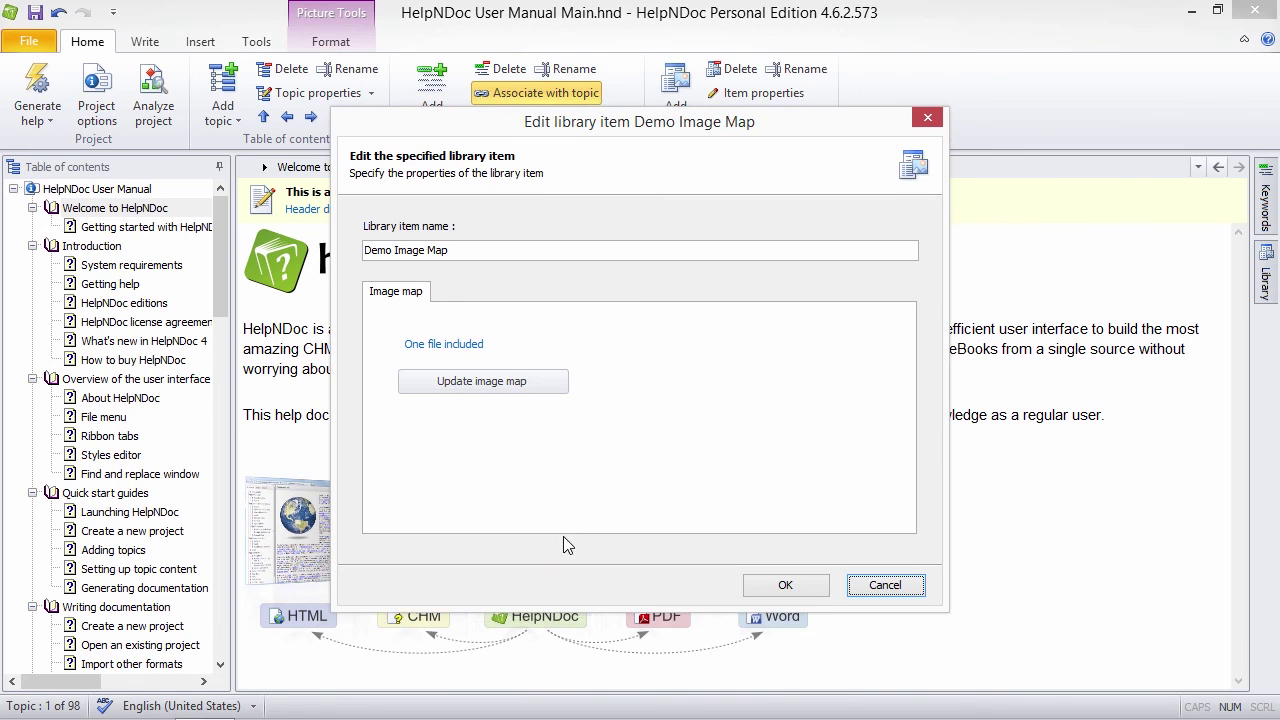
{"action": "left_click", "coordinate": [885, 585]}
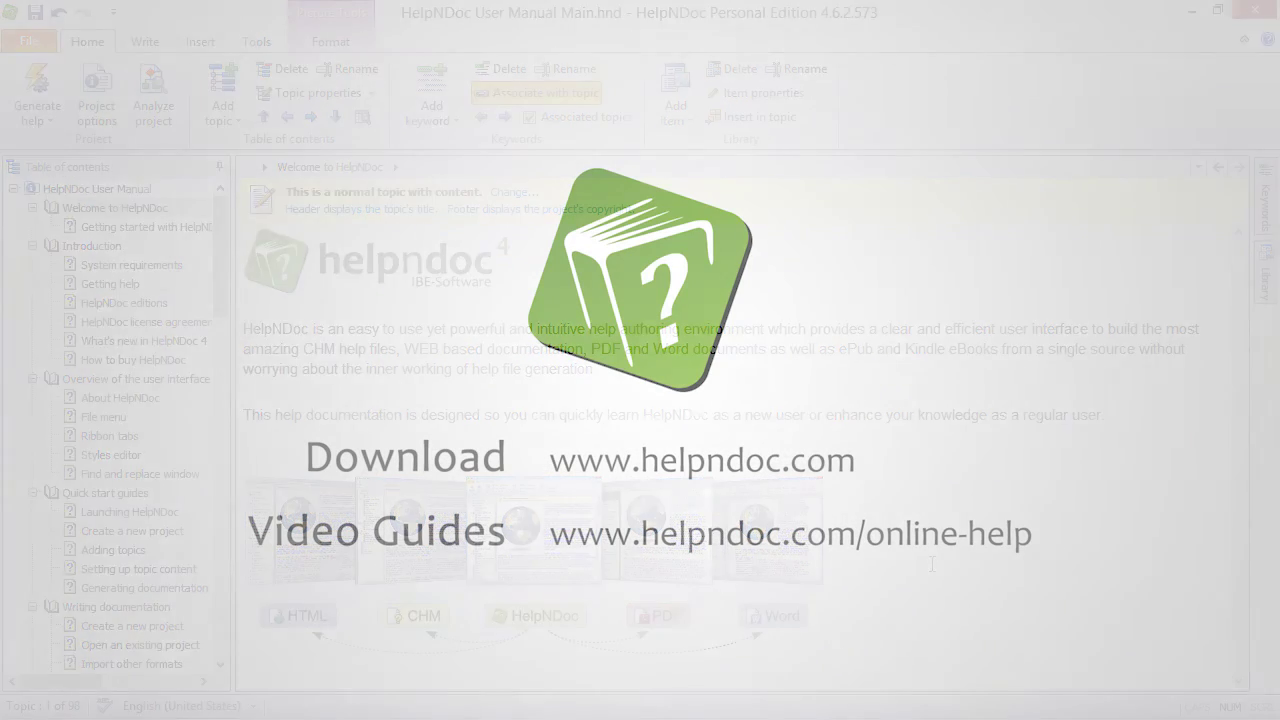